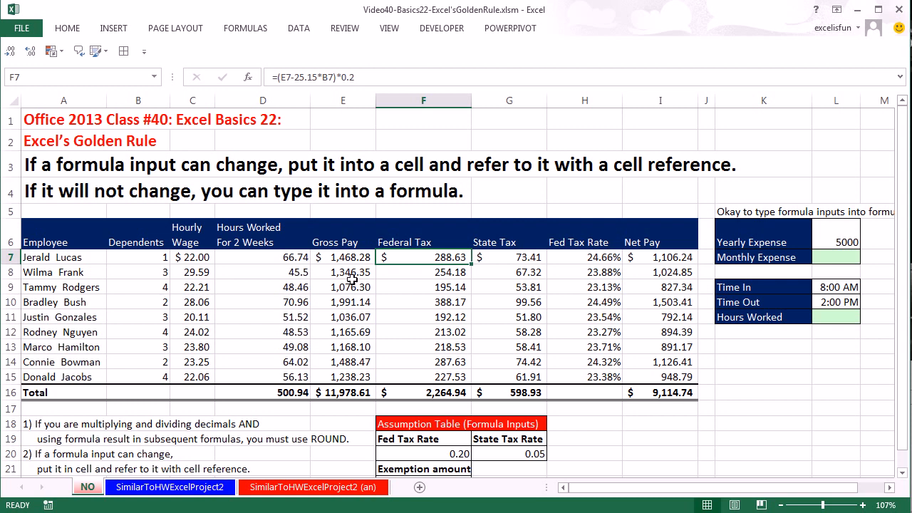
pyautogui.click(194, 146)
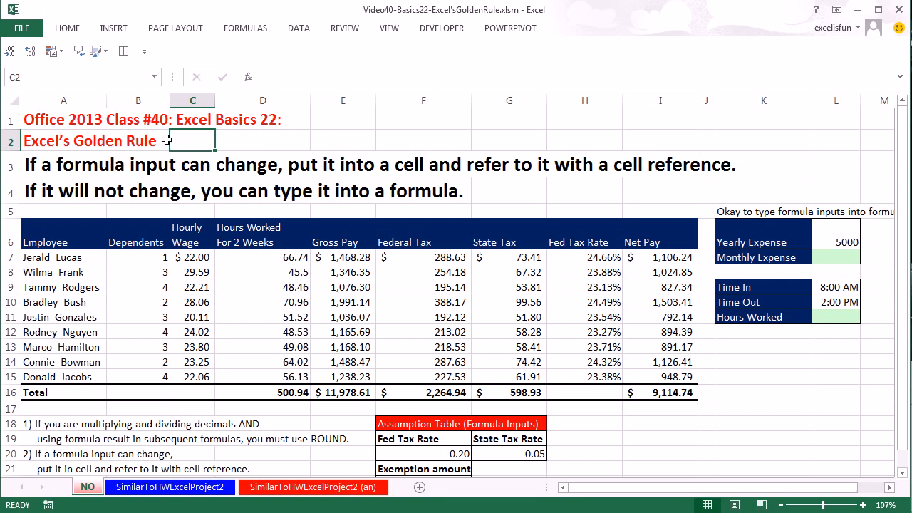
pyautogui.moveTo(55, 140); pyautogui.dragTo(182, 136)
pyautogui.click(251, 141)
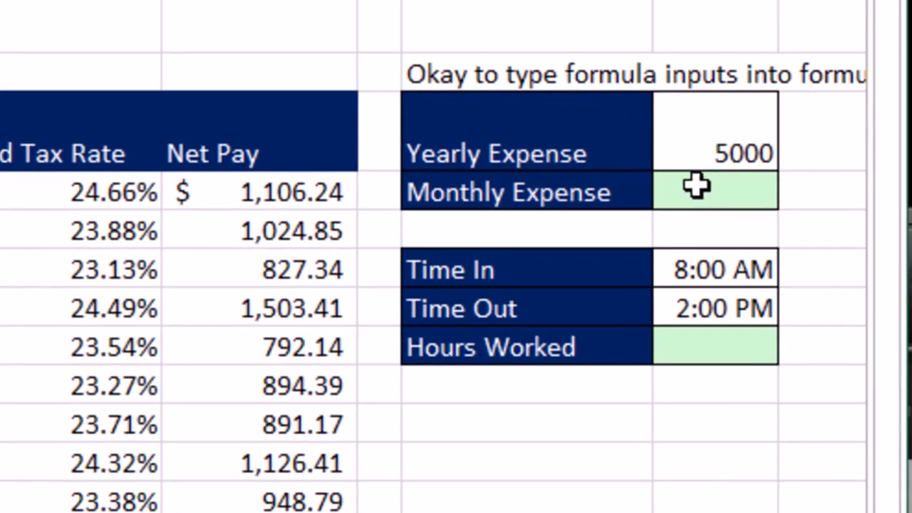
# Calculate the Monthly Expense in L7 by dividing the Yearly Expense in L6 by 12.
pyautogui.click(697, 186)
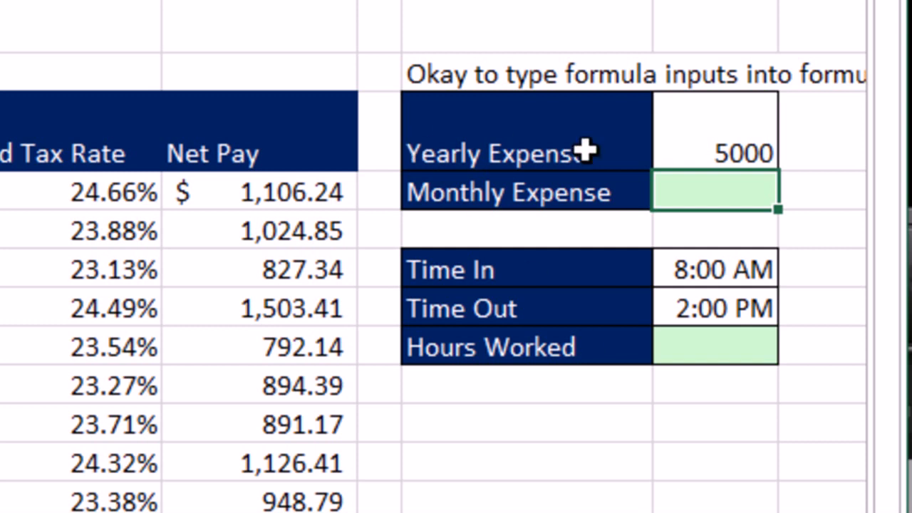
pyautogui.write('=')
pyautogui.press('Up')
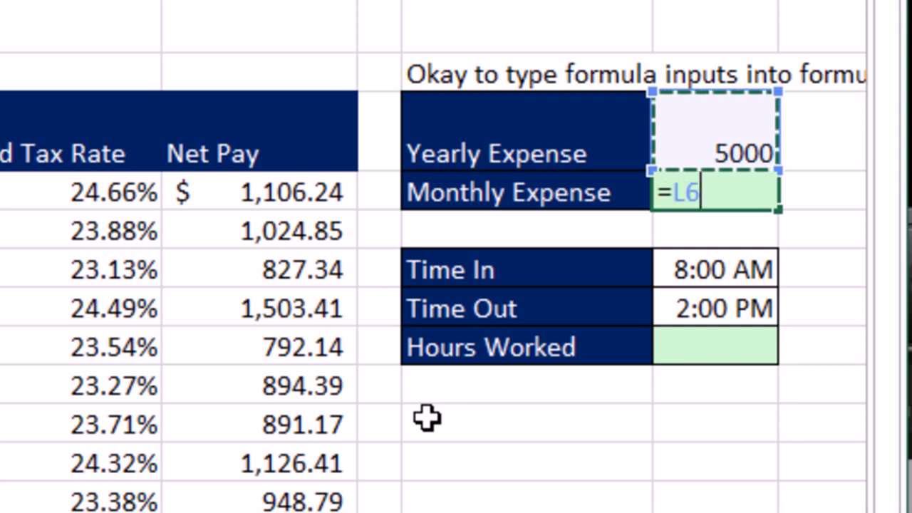
pyautogui.write('/12')
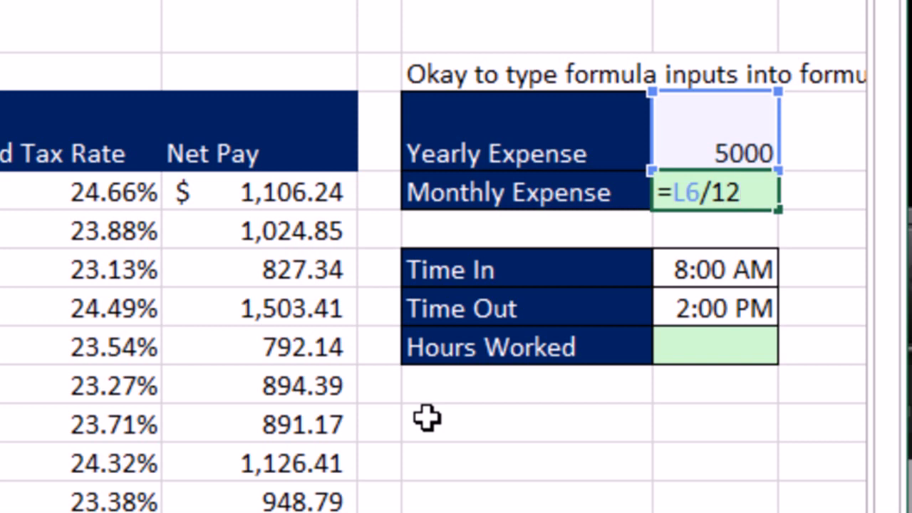
pyautogui.press('Return')
pyautogui.press('Return')
pyautogui.press('Return')
pyautogui.press('Return')
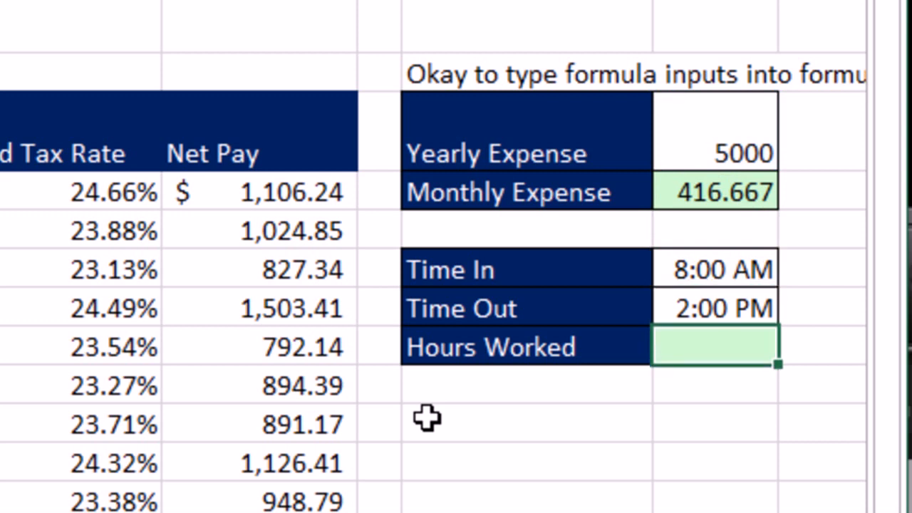
# Calculate Hours Worked in L11 with the formula =(L10-L9)*24, using the Time Out and Time In cells.
pyautogui.write('=(')
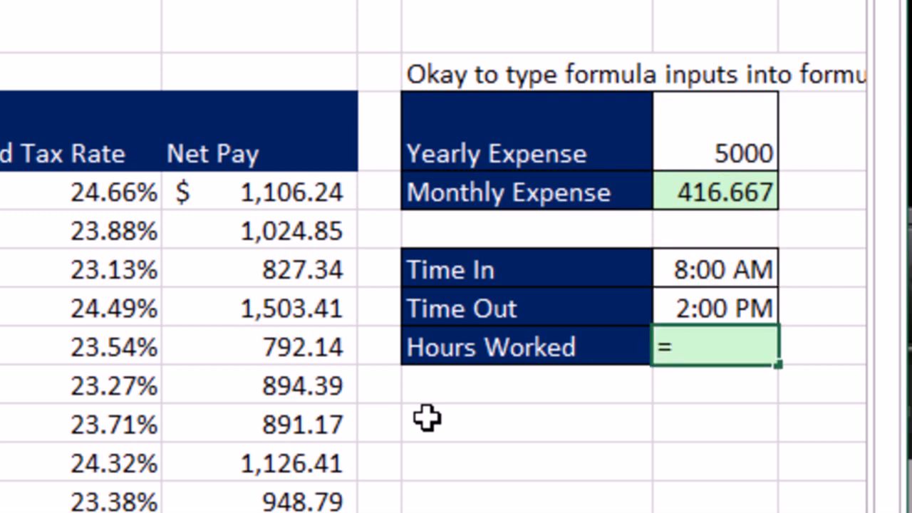
pyautogui.press('Up')
pyautogui.write('-')
pyautogui.press('Up')
pyautogui.press('Up')
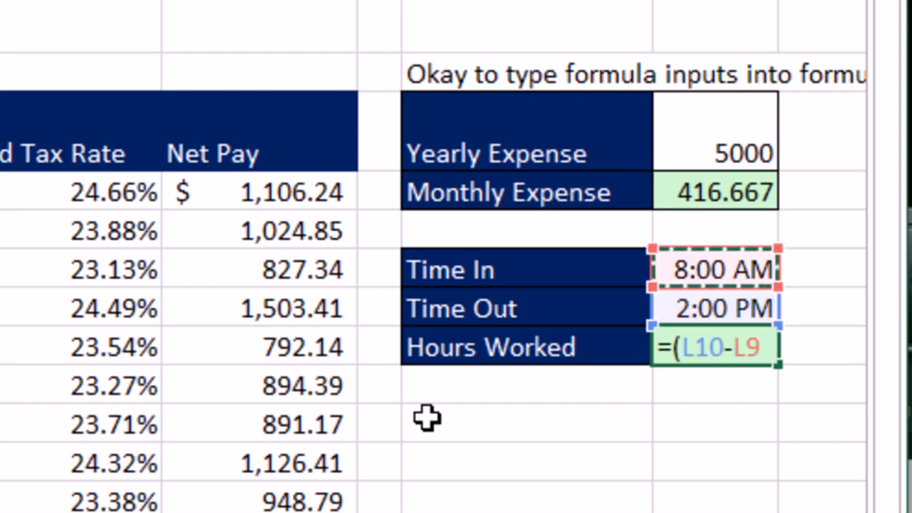
pyautogui.write(')')
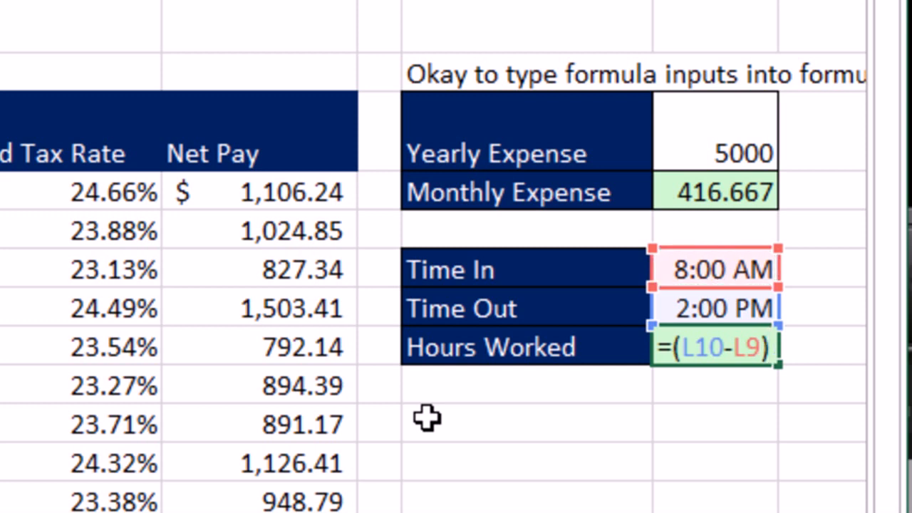
pyautogui.write('*24')
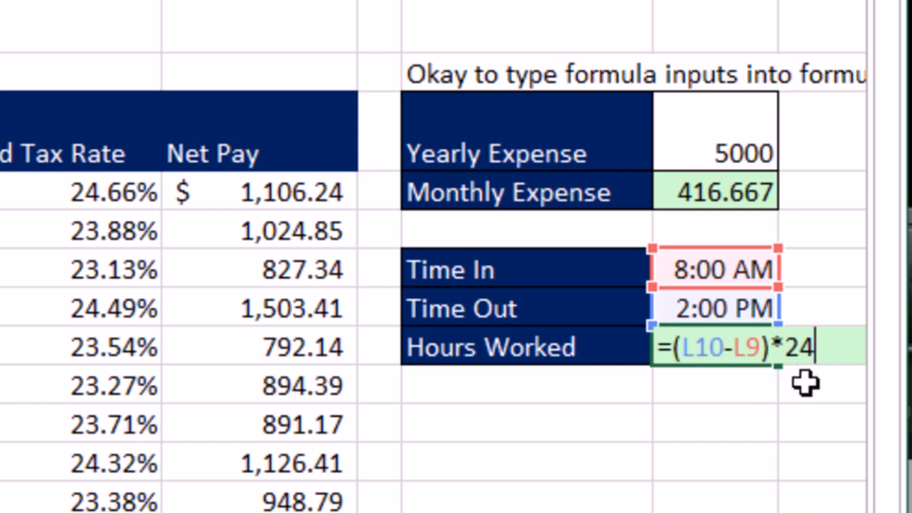
pyautogui.hotkey('ctrl', 'Return')
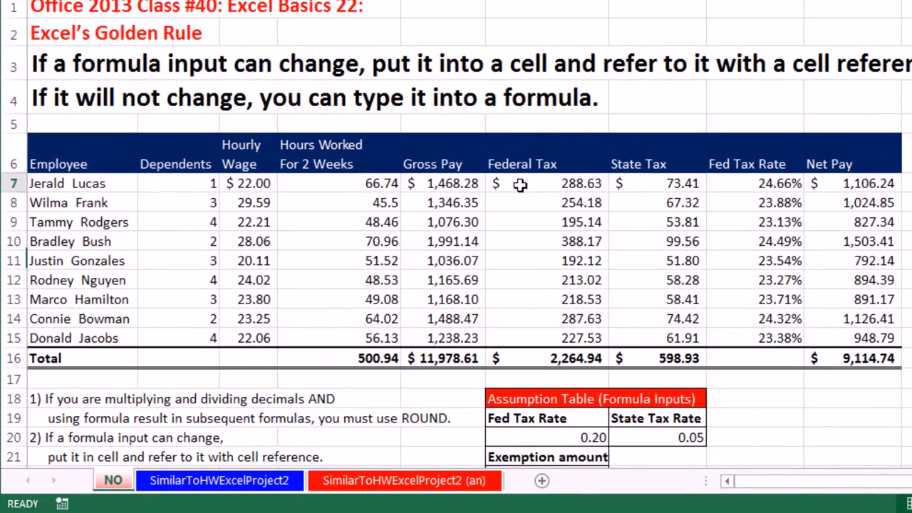
# Examine the Federal Tax formula in F7 alongside the assumption table inputs, leaving the formula as it is.
pyautogui.click(405, 257)
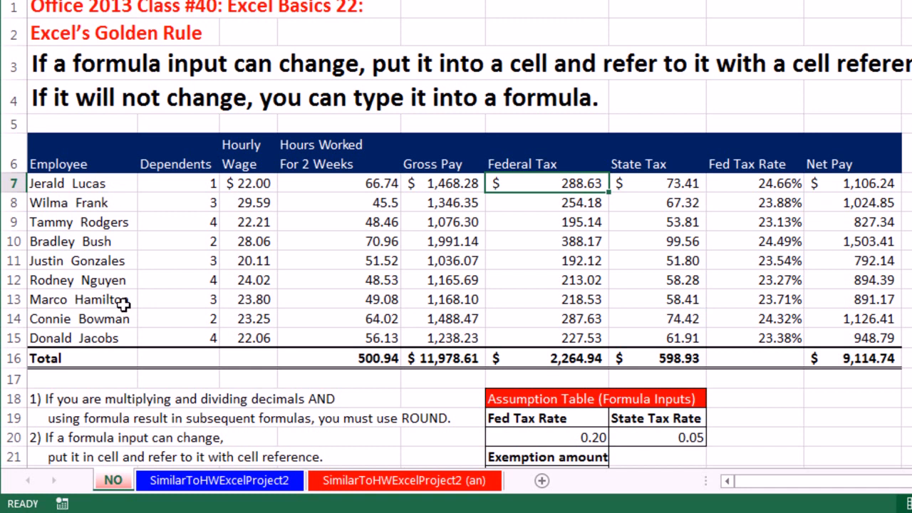
pyautogui.doubleClick(551, 193)
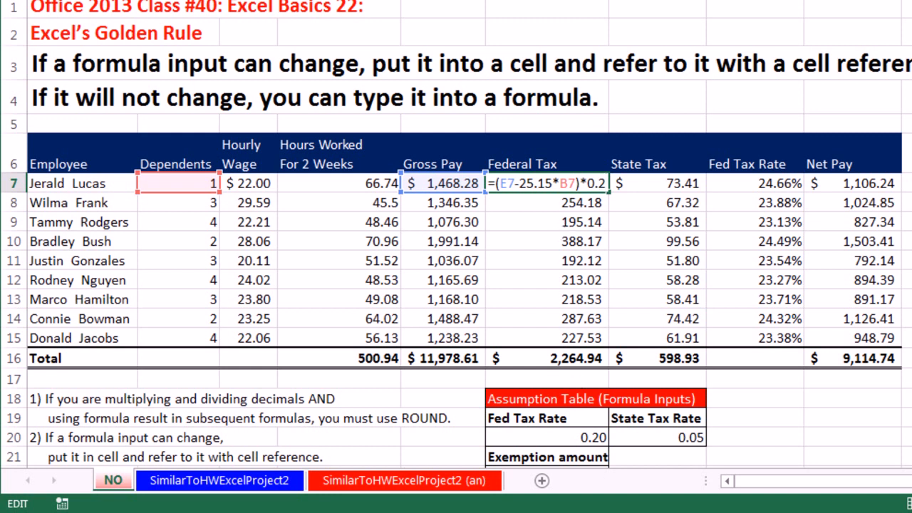
pyautogui.scroll(-1, 713, 254)
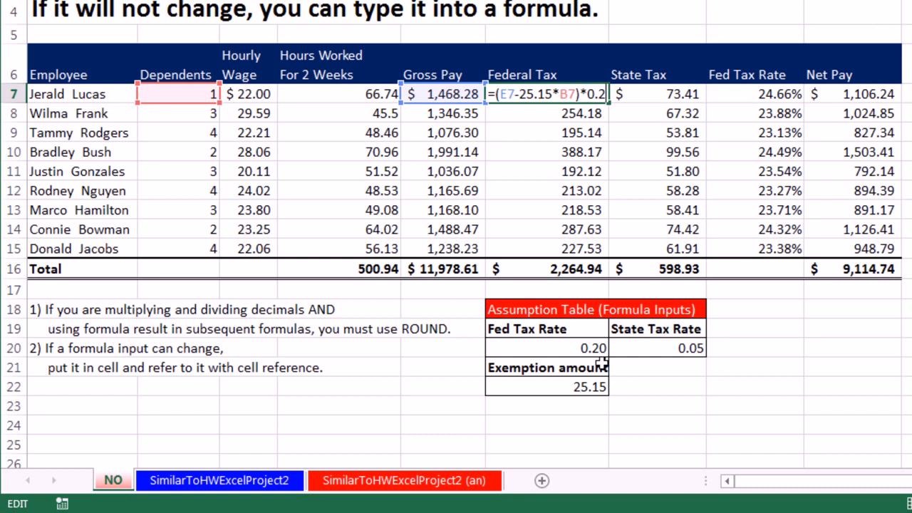
pyautogui.hotkey('ctrl', 'Return')
# Enter the State Tax formula =E7*0.05 for the first employee in G7.
pyautogui.click(684, 91)
pyautogui.write('=')
pyautogui.press('Left')
pyautogui.press('Left')
pyautogui.write('*0.05')
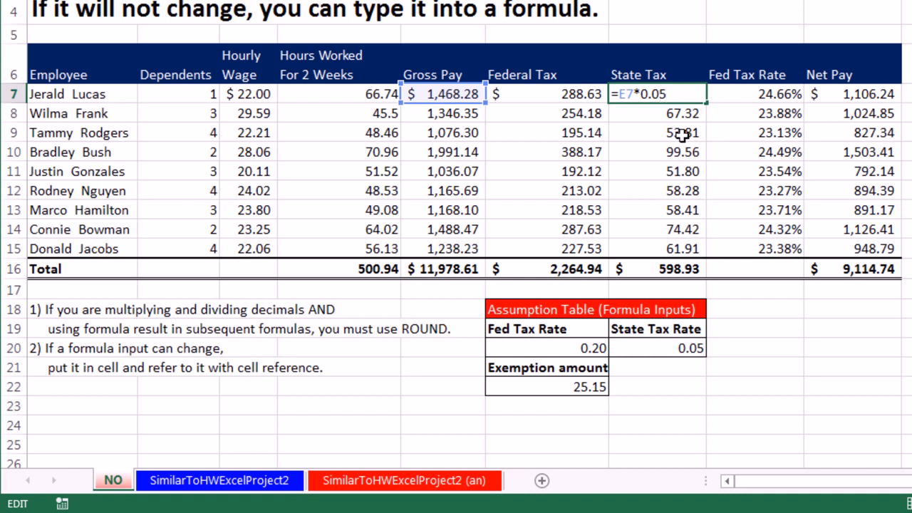
pyautogui.press('Return')
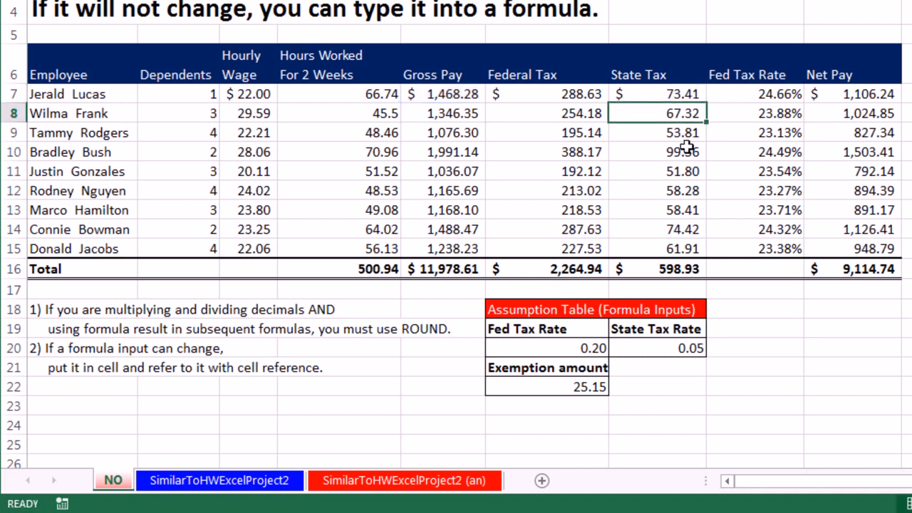
# Examine which cells the first employee's Gross Pay formula in E7 refers to.
pyautogui.click(455, 94)
pyautogui.press('F2')
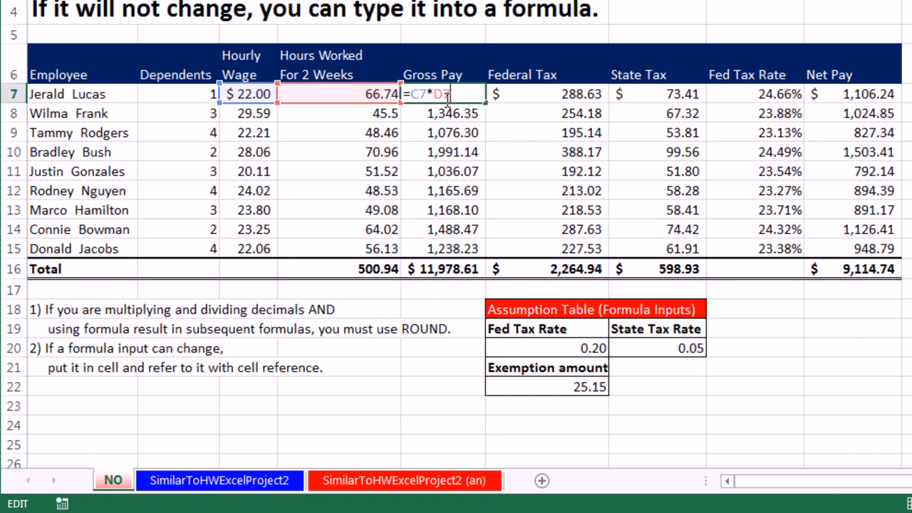
pyautogui.press('Return')
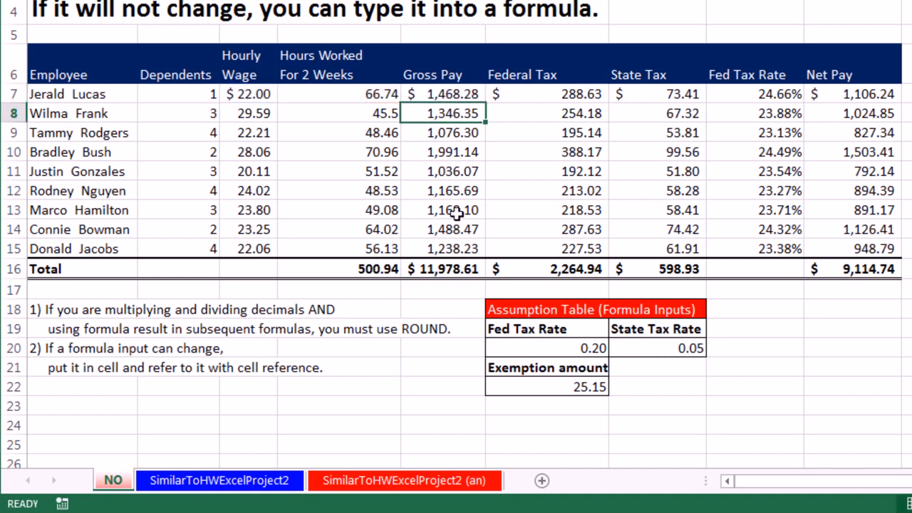
# Total the Gross Pay column in E16 with a SUM of E7:E15.
pyautogui.click(454, 267)
pyautogui.hotkey('alt', '=')
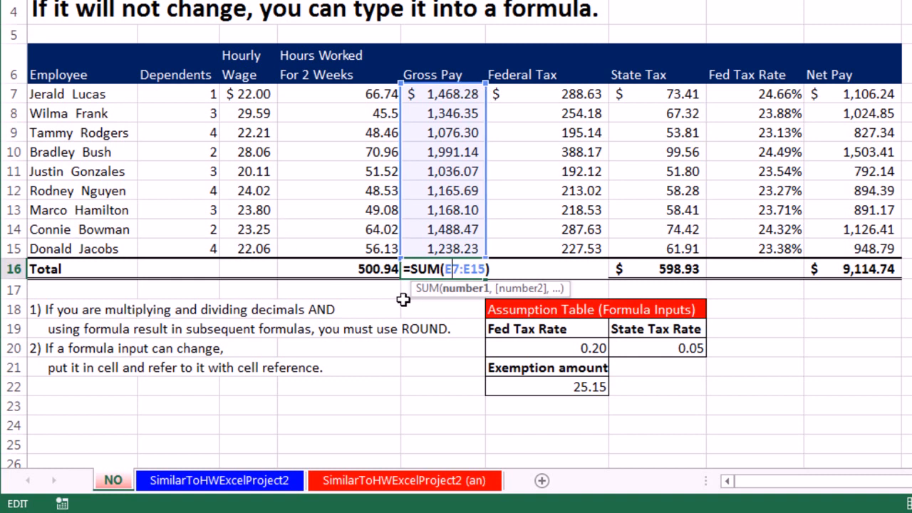
pyautogui.hotkey('ctrl', 'Return')
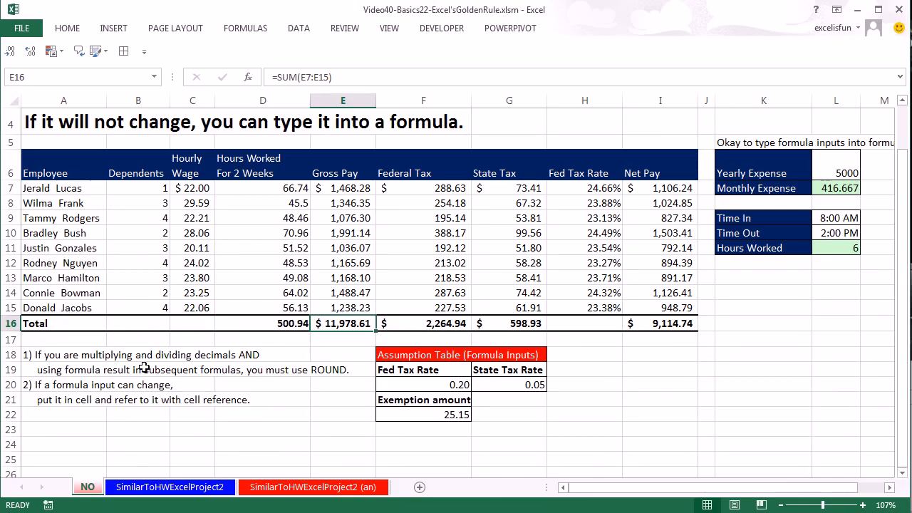
# On the SimilarToHWExcelProject2 sheet, enter =ROUND(D2*C2,2) as the first employee's Gross Pay in E2.
pyautogui.click(181, 487)
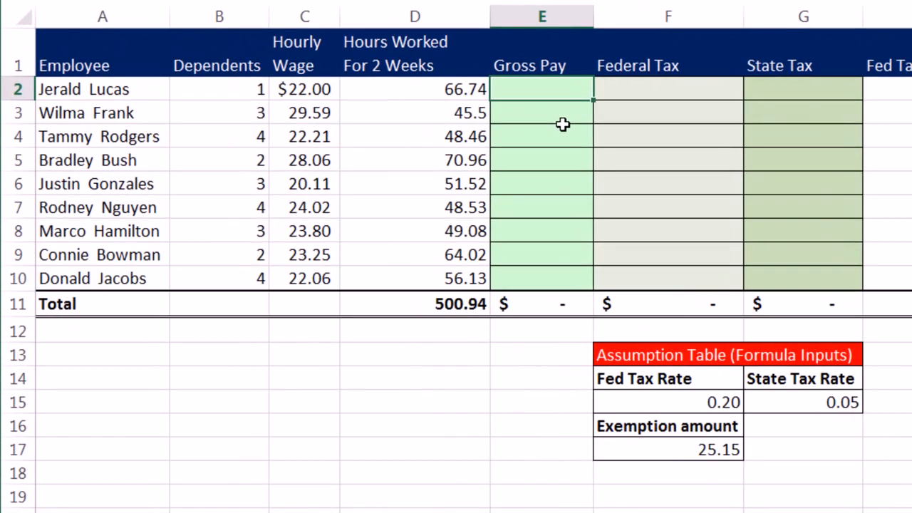
pyautogui.write('=round')
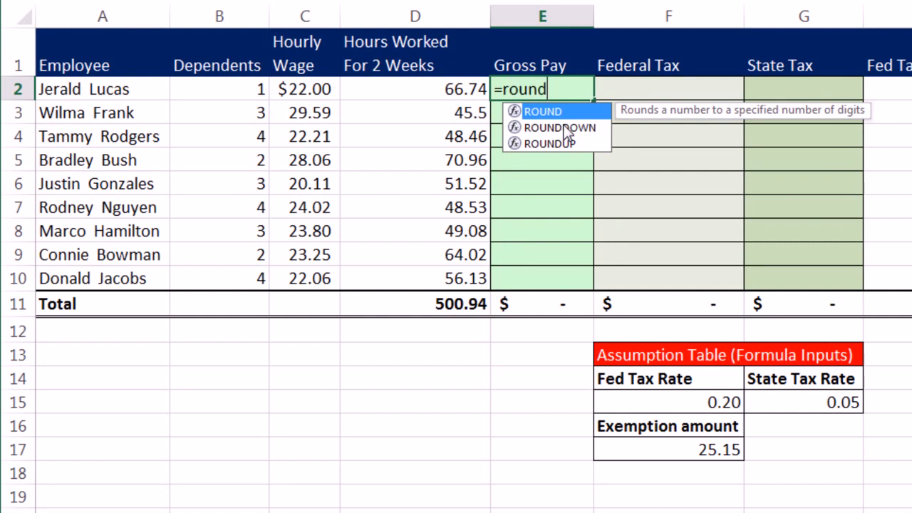
pyautogui.press('Tab')
pyautogui.press('Left')
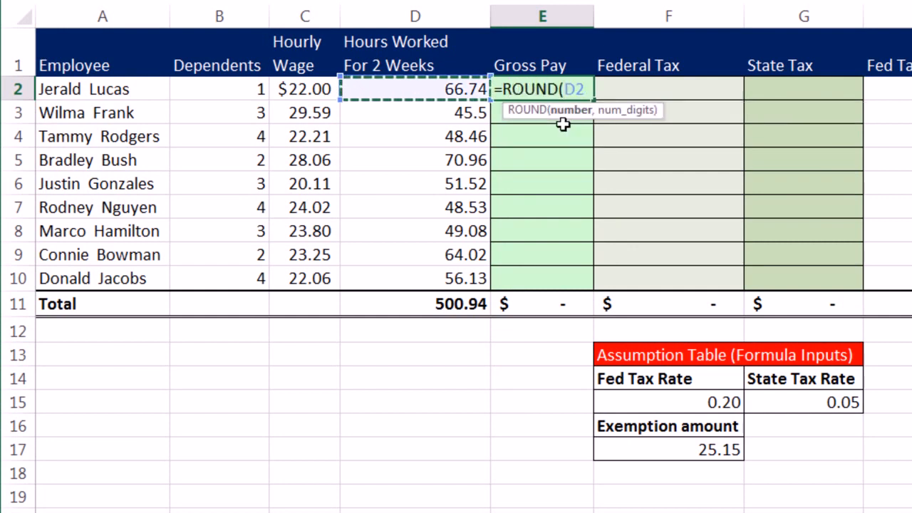
pyautogui.write('*')
pyautogui.press('Left')
pyautogui.press('Left')
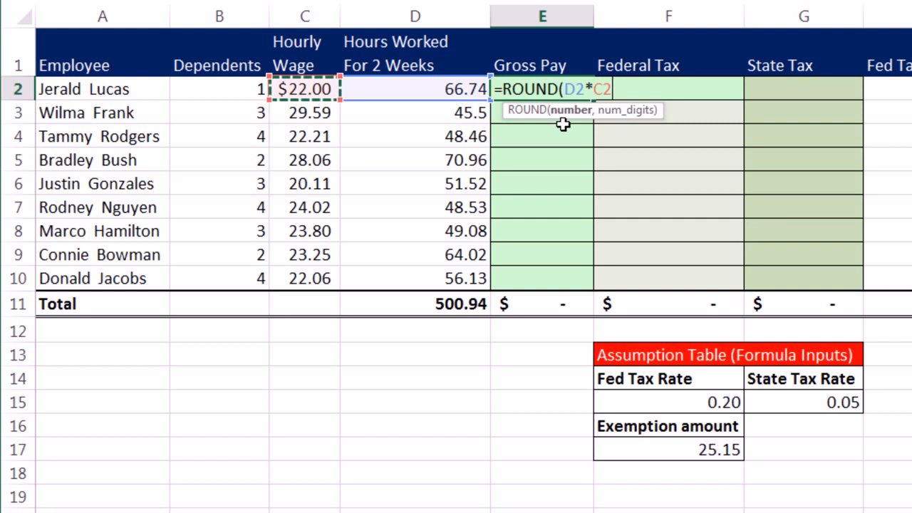
pyautogui.write(',')
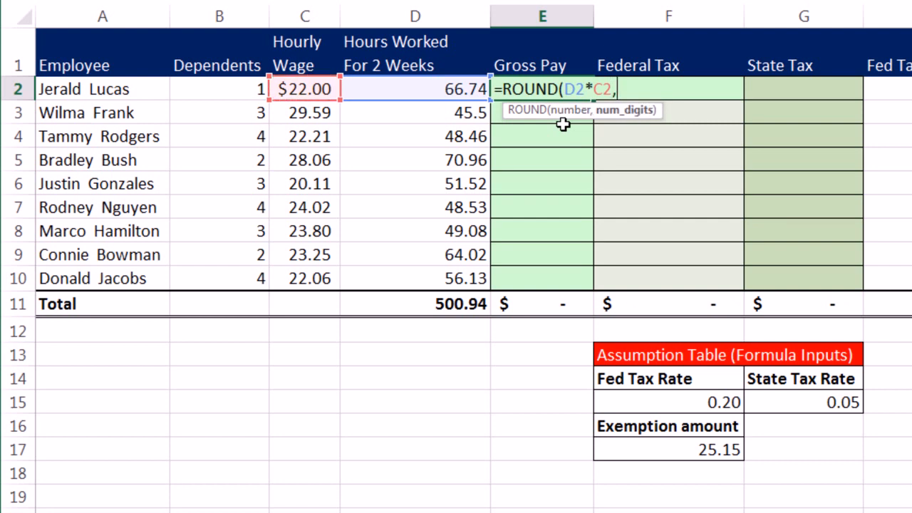
pyautogui.write('2')
pyautogui.write(')')
pyautogui.hotkey('ctrl', 'Return')
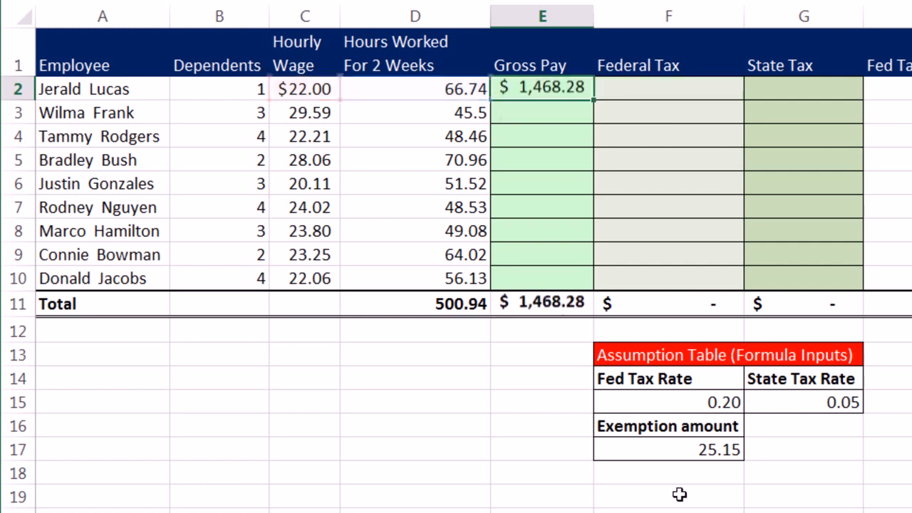
# Copy the Gross Pay formula from E2 down through E10, filling without formatting.
pyautogui.moveTo(594, 100); pyautogui.dragTo(592, 287)
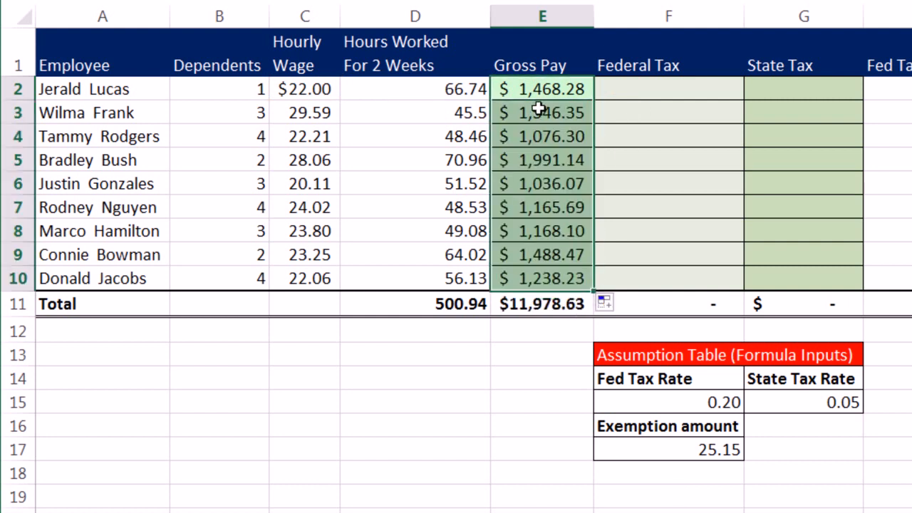
pyautogui.click(617, 304)
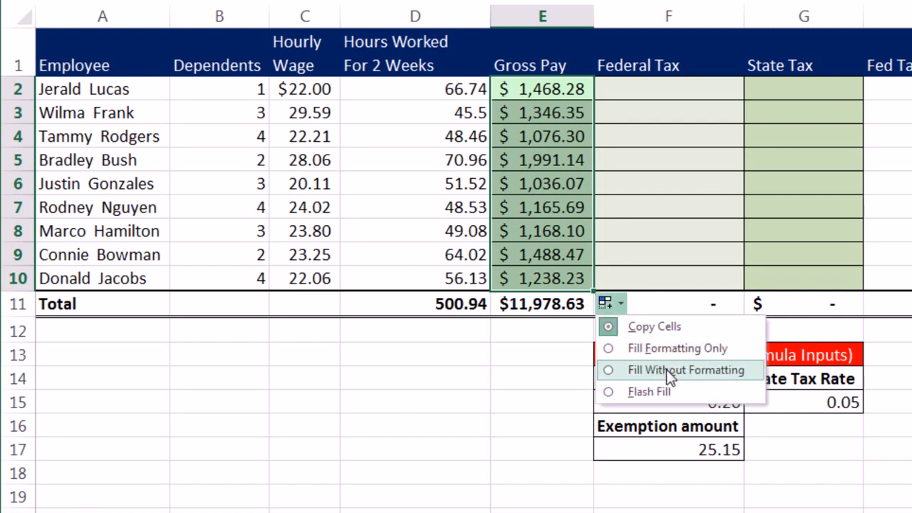
pyautogui.click(706, 368)
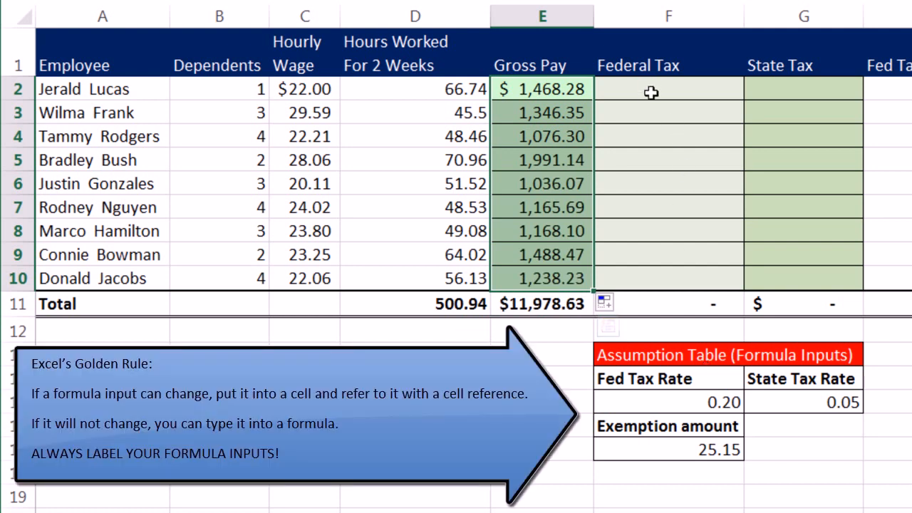
# Enter =(E2-B2*$F$17)*$F$15 as the first employee's Federal Tax in F2, locking the exemption amount and federal rate references.
pyautogui.moveTo(656, 99); pyautogui.dragTo(650, 89)
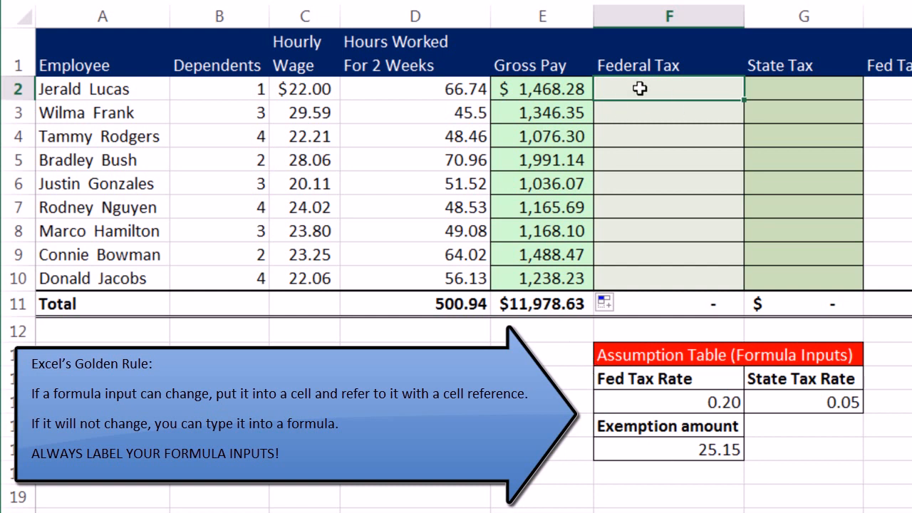
pyautogui.write('=')
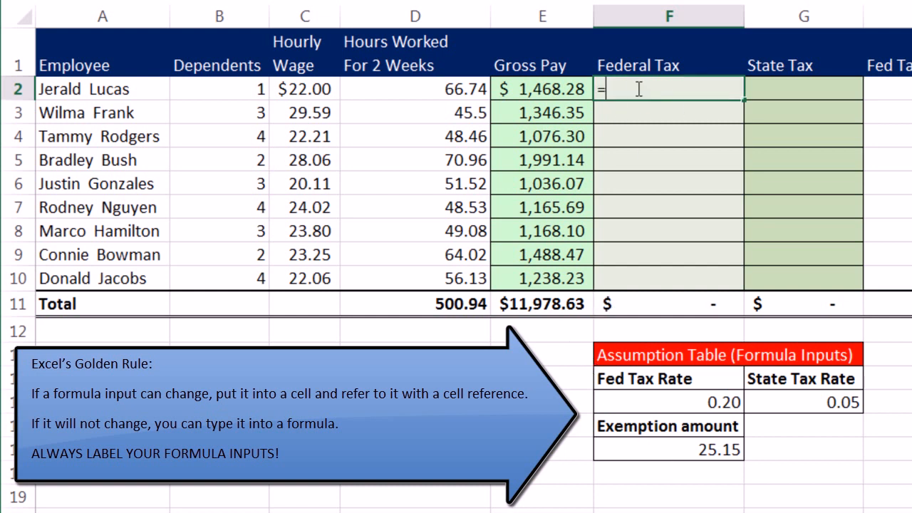
pyautogui.write('(')
pyautogui.click(529, 91)
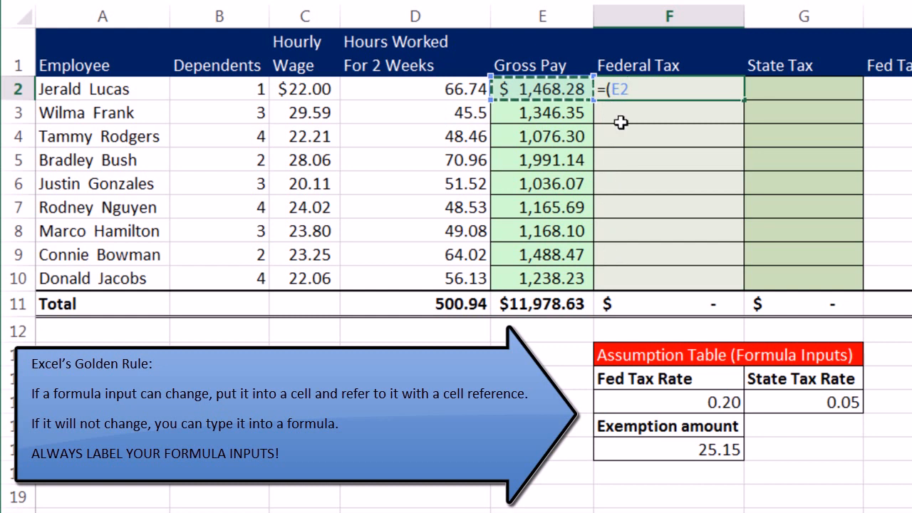
pyautogui.write('-')
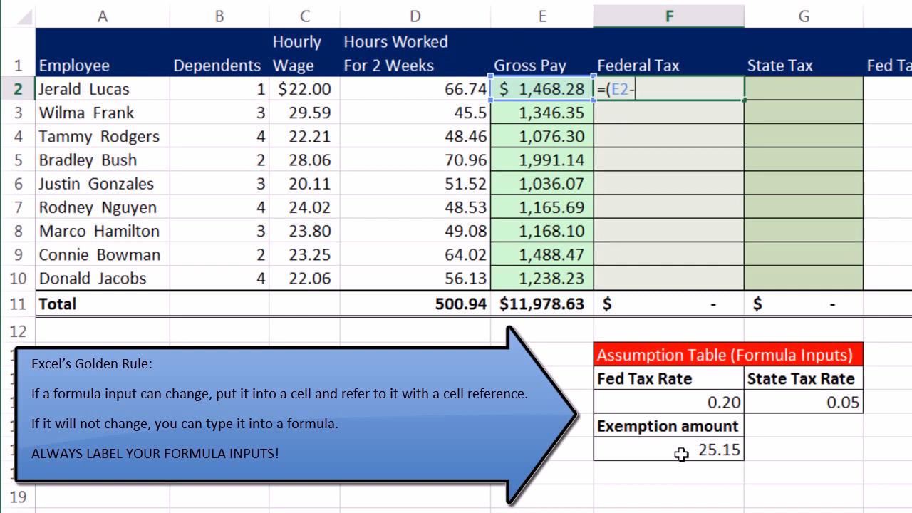
pyautogui.click(246, 94)
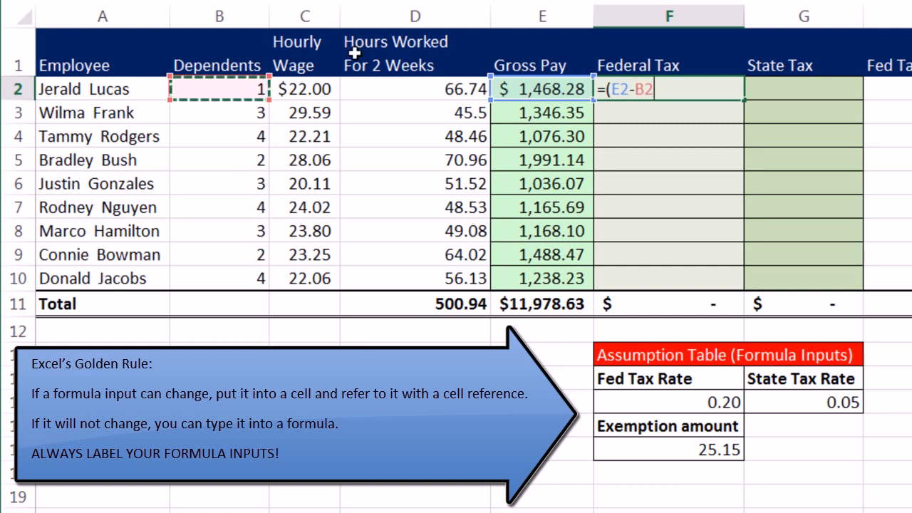
pyautogui.write('*')
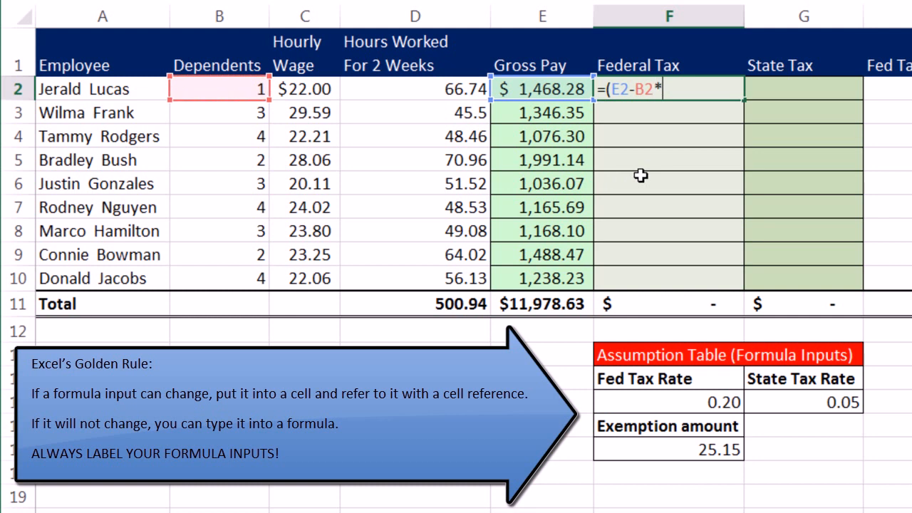
pyautogui.click(650, 448)
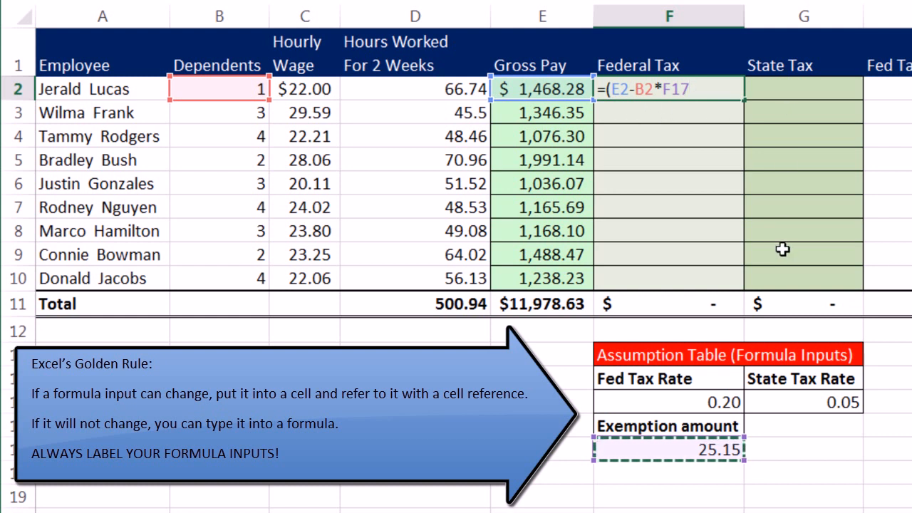
pyautogui.press('F4')
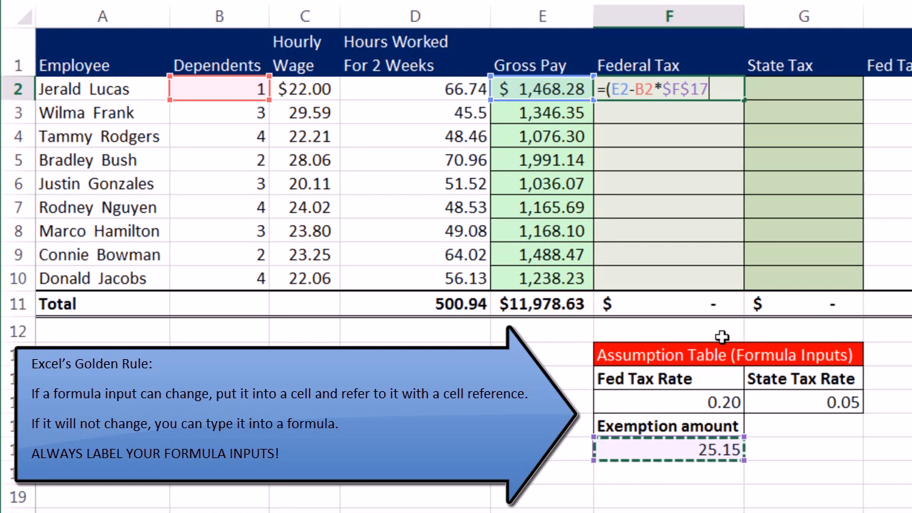
pyautogui.write(')*')
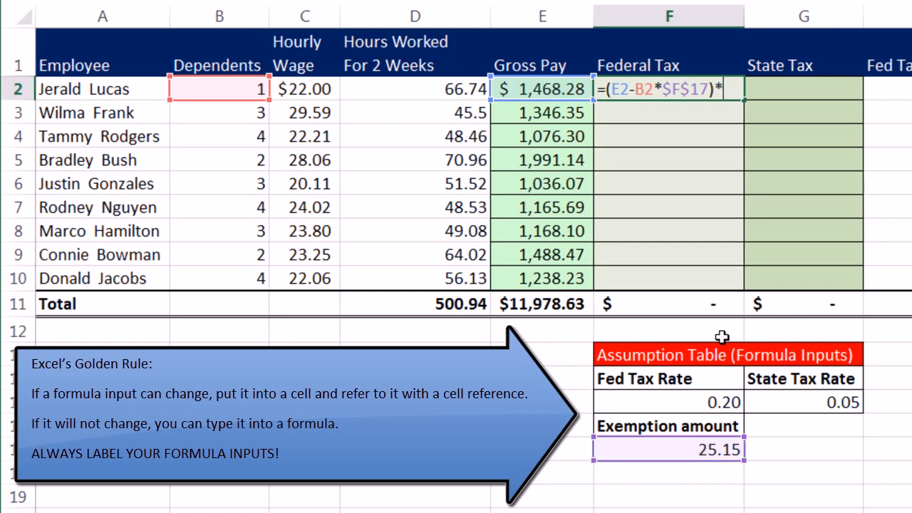
pyautogui.click(673, 400)
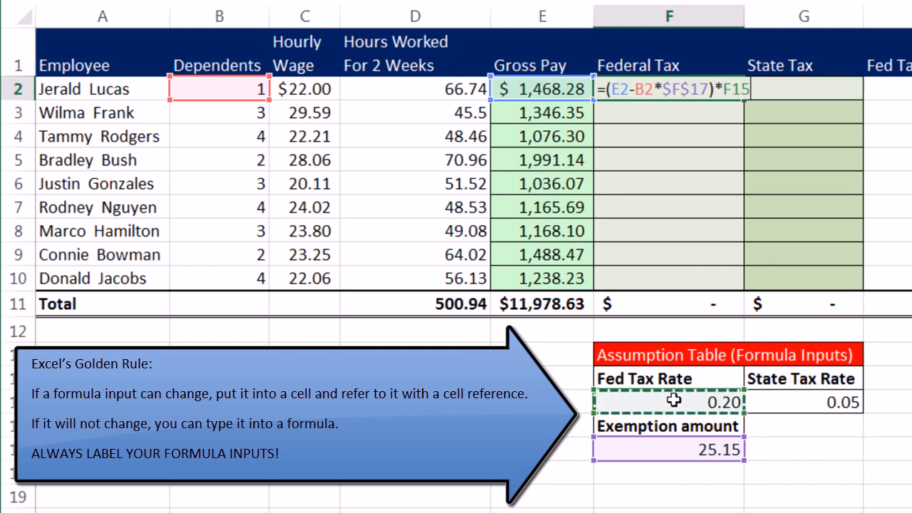
pyautogui.press('F4')
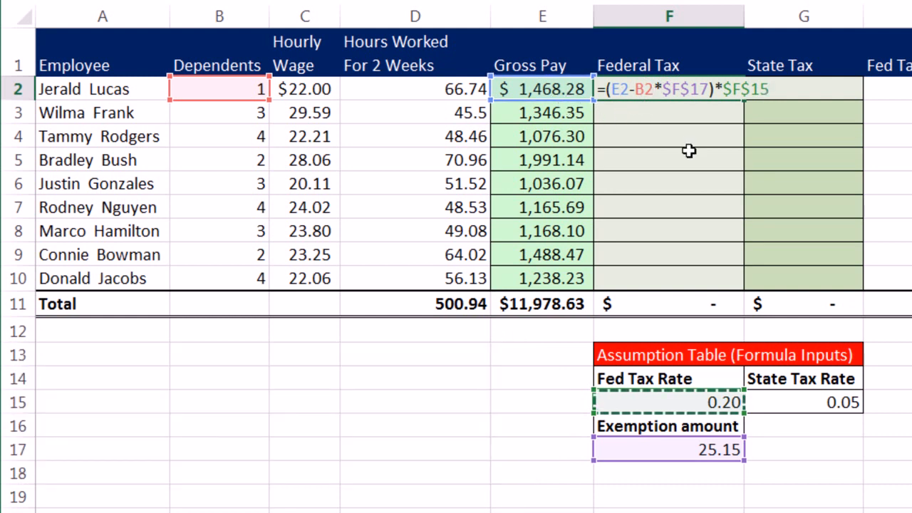
pyautogui.hotkey('ctrl', 'Return')
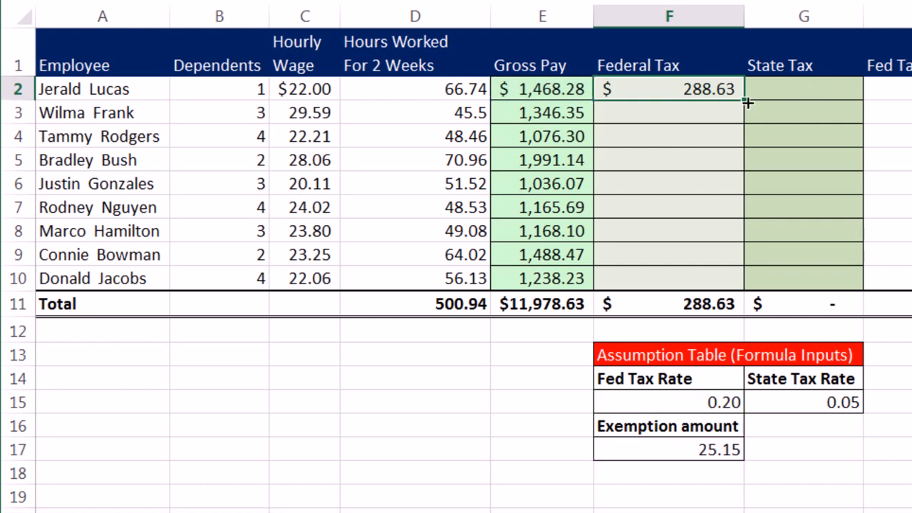
# Copy the Federal Tax formula from F2 down through F10, filling without formatting.
pyautogui.moveTo(738, 96); pyautogui.dragTo(732, 285)
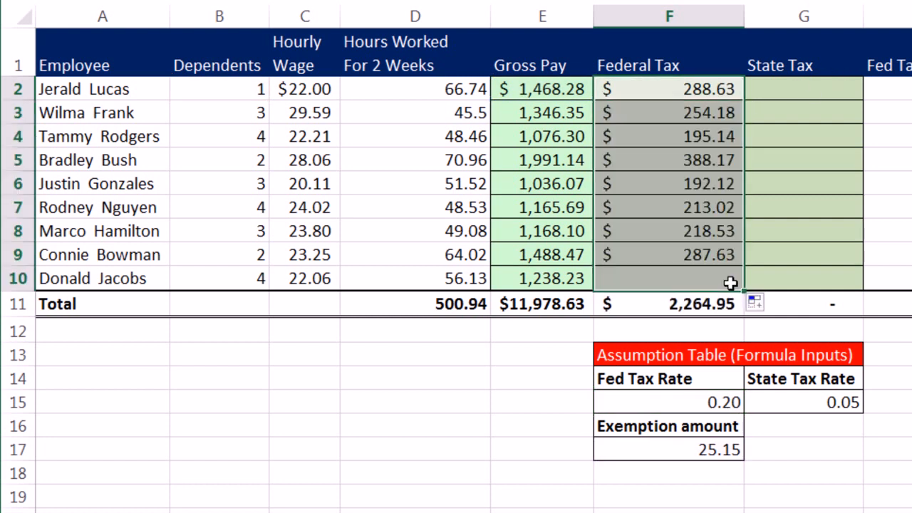
pyautogui.click(756, 305)
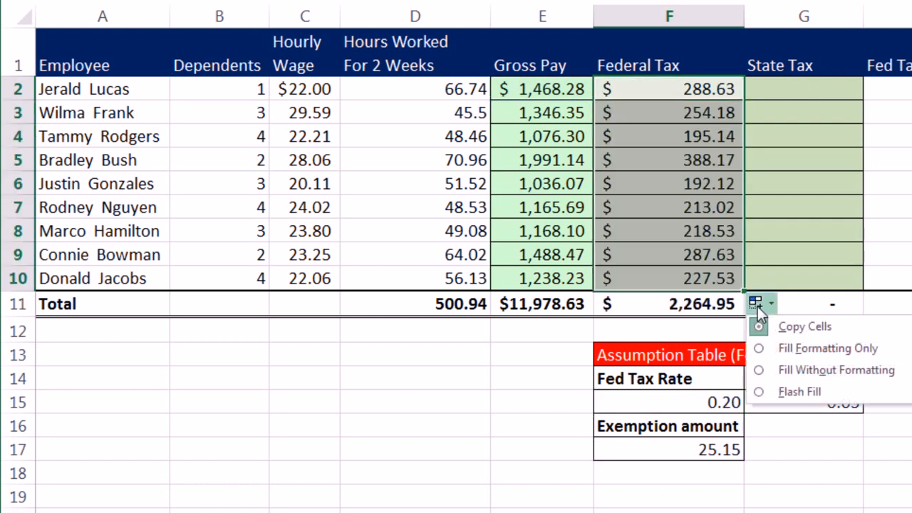
pyautogui.click(799, 374)
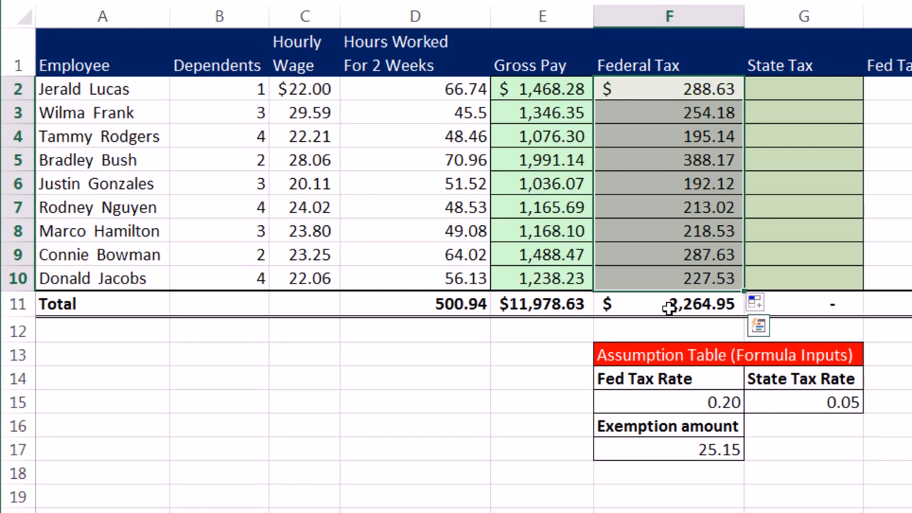
# Wrap the Federal Tax formula in ROUND with 2 digits across F2:F10, as =ROUND((E2-B2*$F$17)*$F$15,2) in F2.
pyautogui.press('F2')
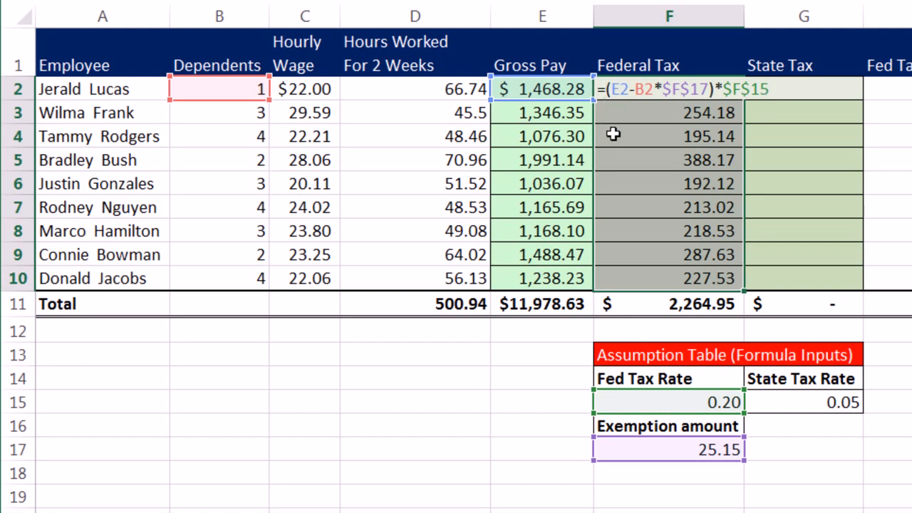
pyautogui.write('roun')
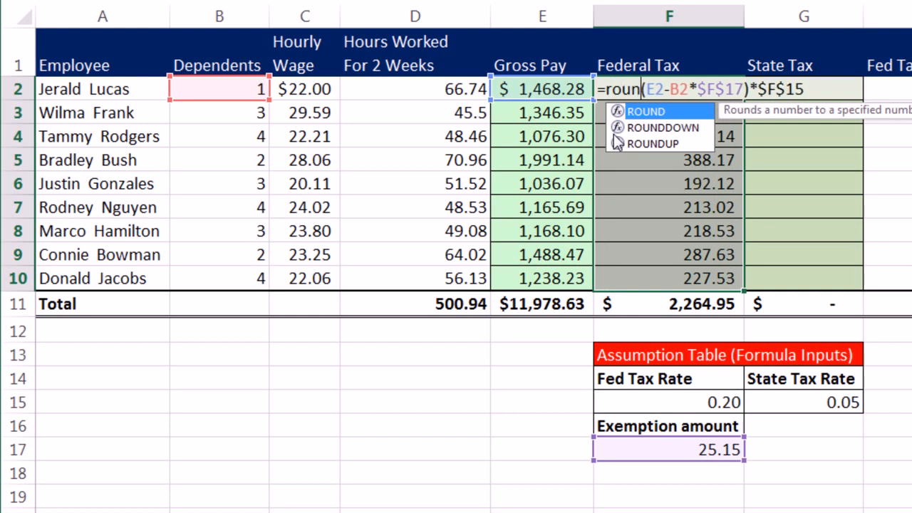
pyautogui.write('d')
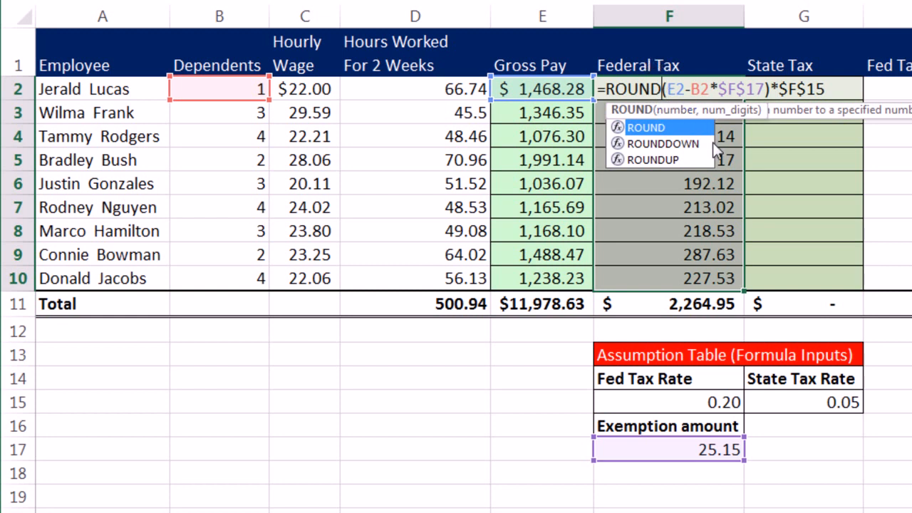
pyautogui.write('(')
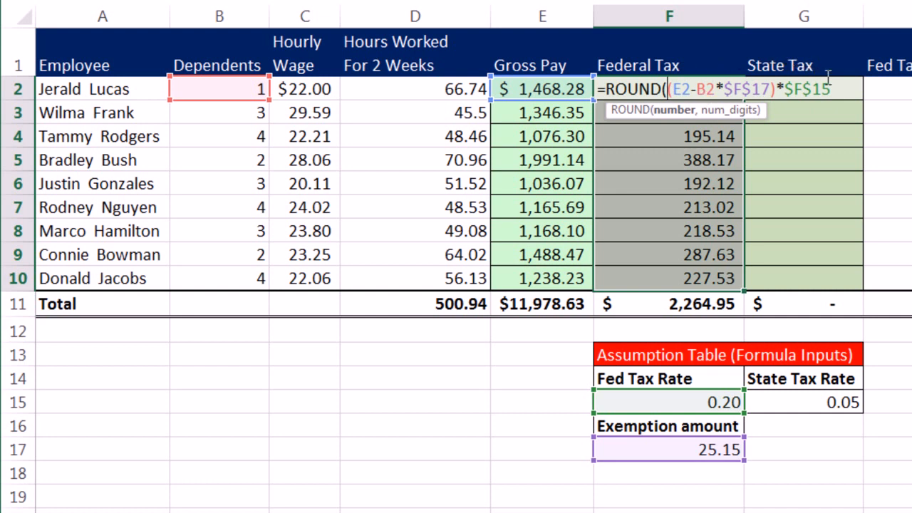
pyautogui.press('End')
pyautogui.write(',')
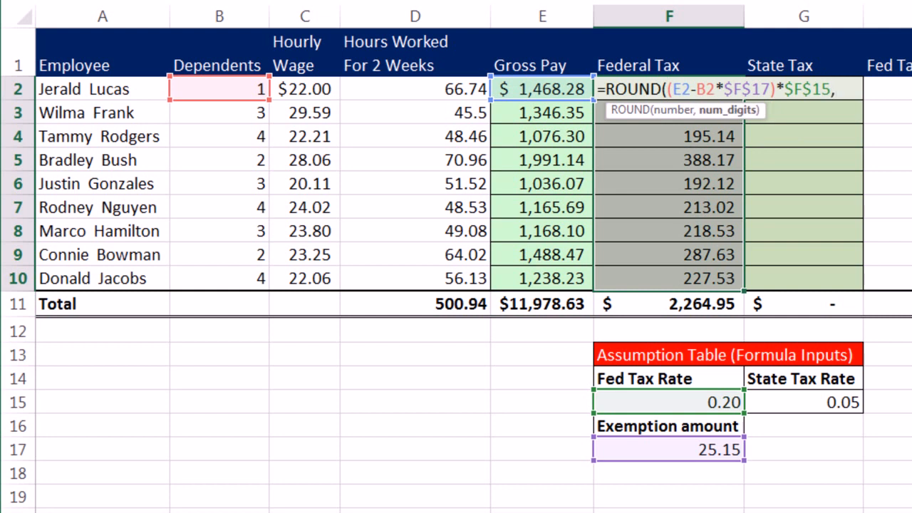
pyautogui.write('2)')
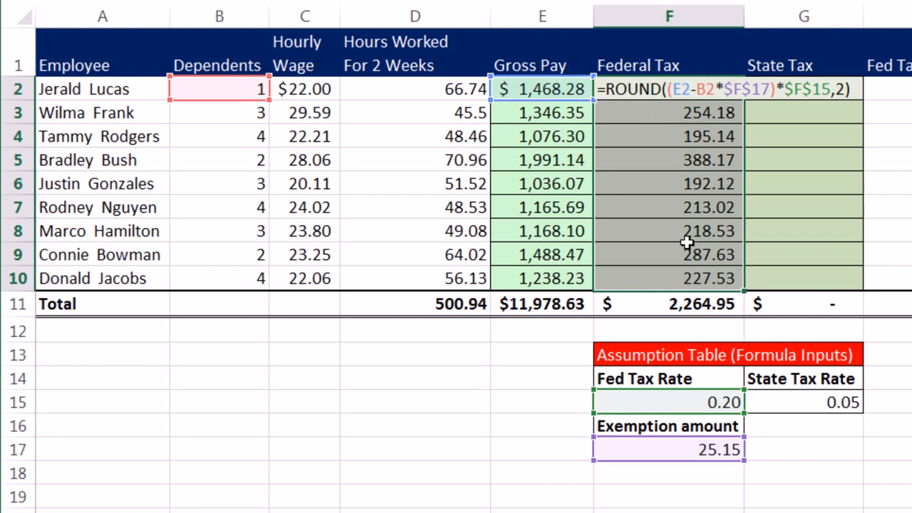
pyautogui.hotkey('ctrl', 'Return')
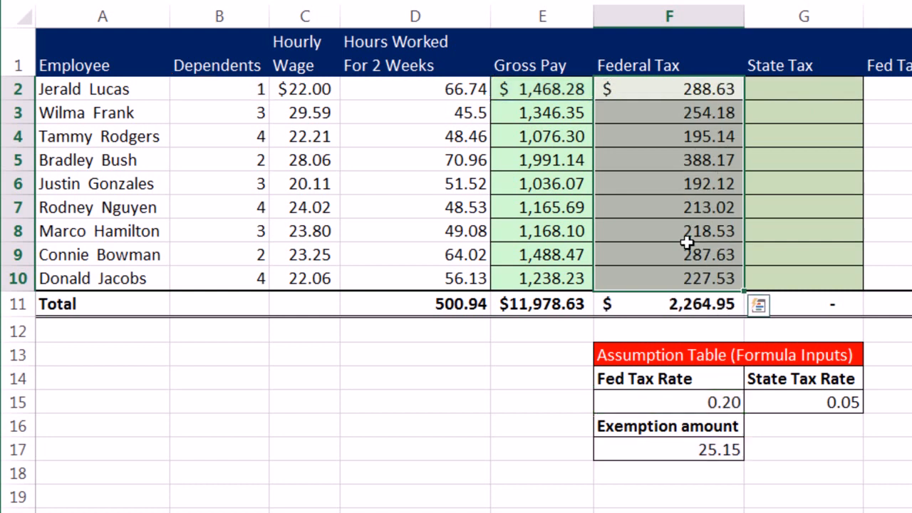
# Examine which cells the last employee's Federal Tax formula in F10 refers to.
pyautogui.click(718, 276)
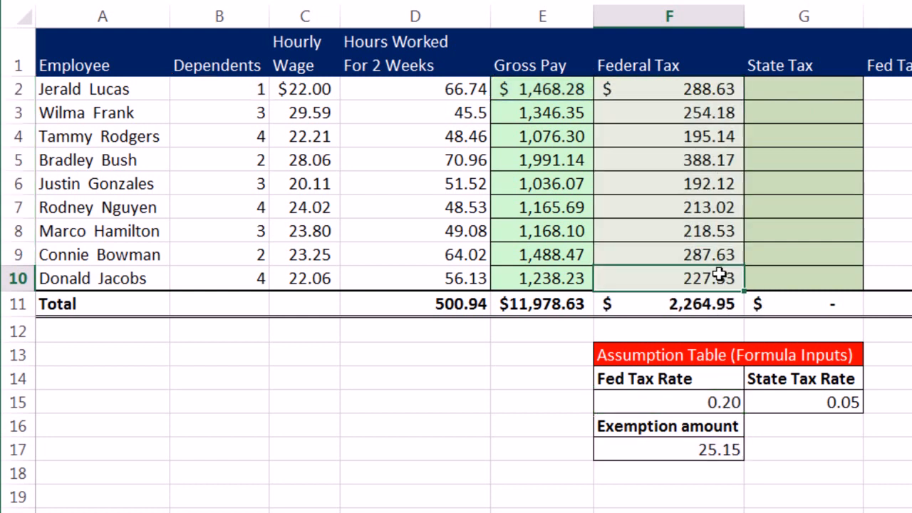
pyautogui.press('F2')
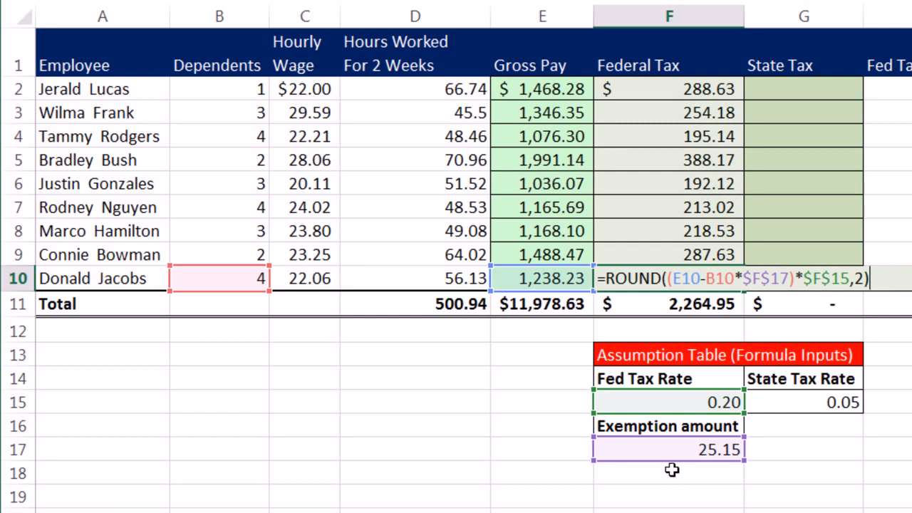
pyautogui.press('Return')
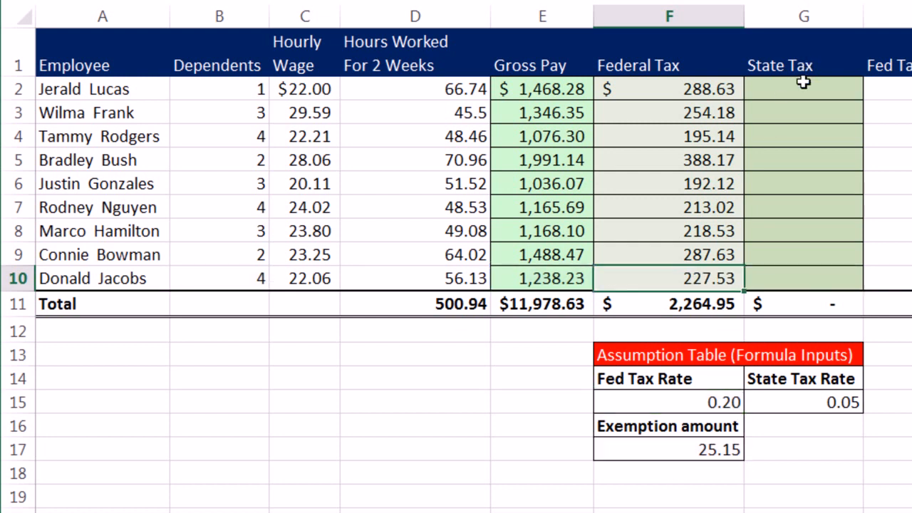
# Enter =ROUND(E2*$G$15,2) as the first employee's State Tax in G2, with the State Tax Rate reference locked.
pyautogui.click(797, 104)
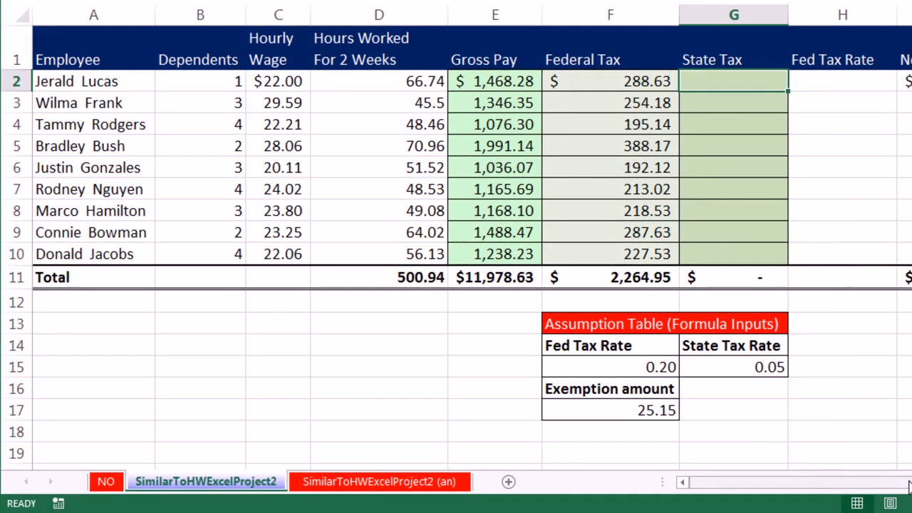
pyautogui.write('=round')
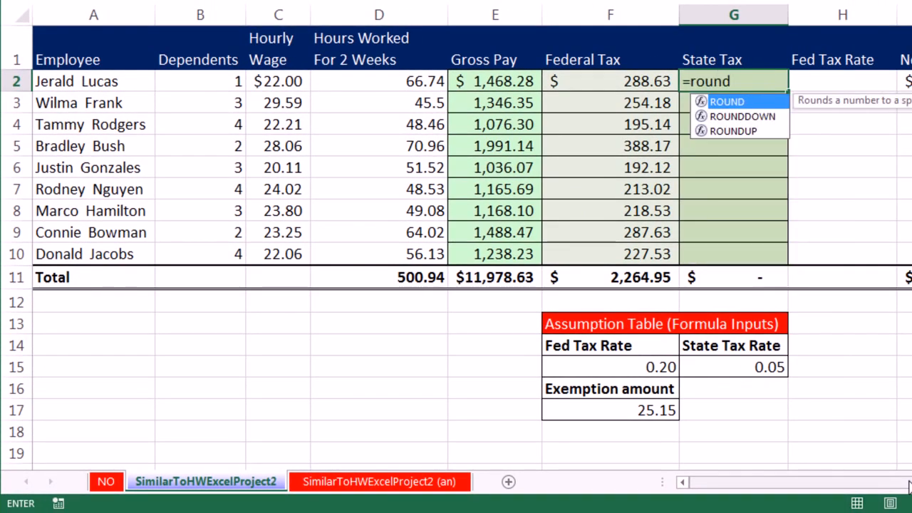
pyautogui.press('Tab')
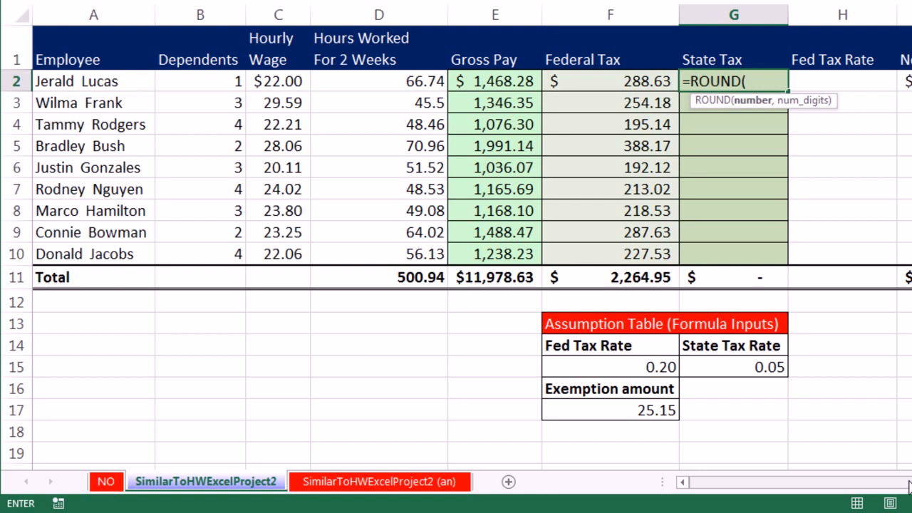
pyautogui.press('Left')
pyautogui.press('Left')
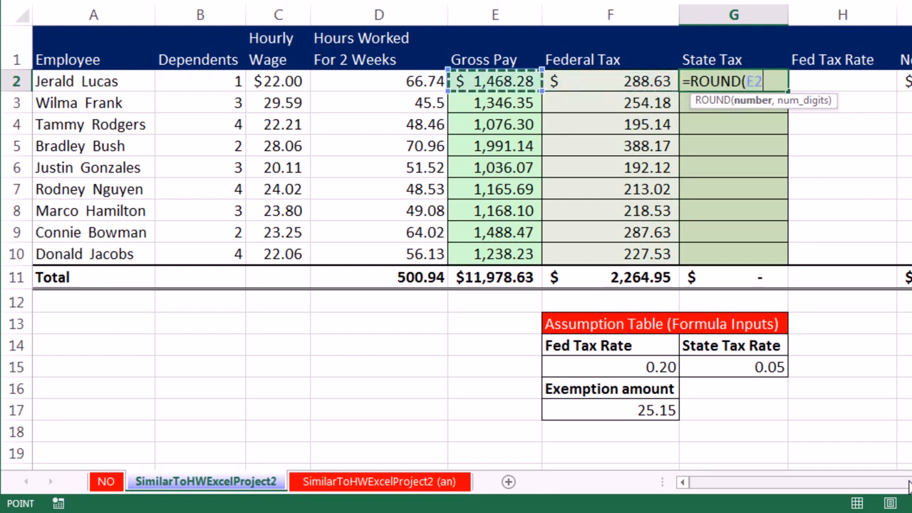
pyautogui.write('*')
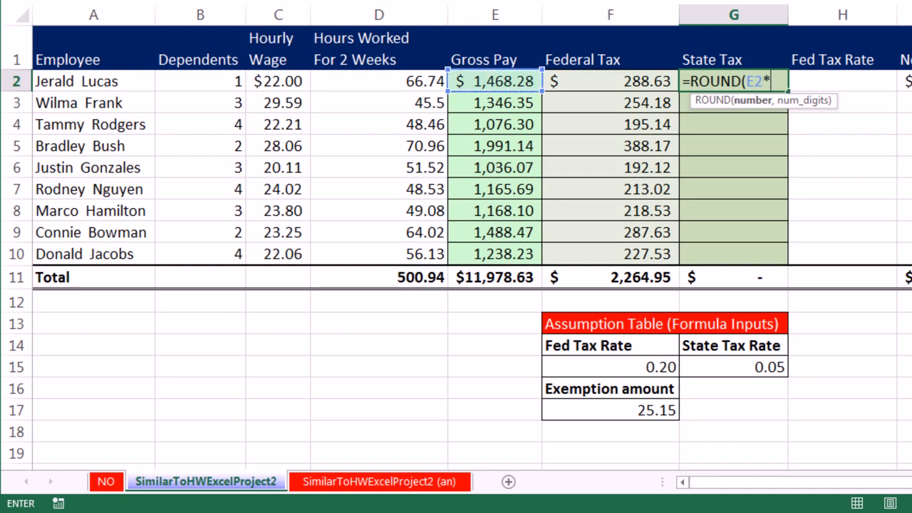
pyautogui.click(747, 367)
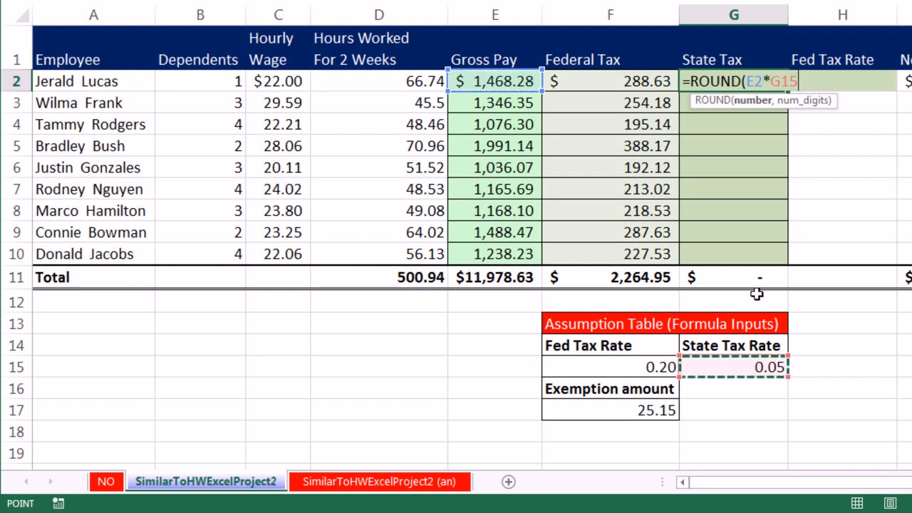
pyautogui.press('F4')
pyautogui.write(',2')
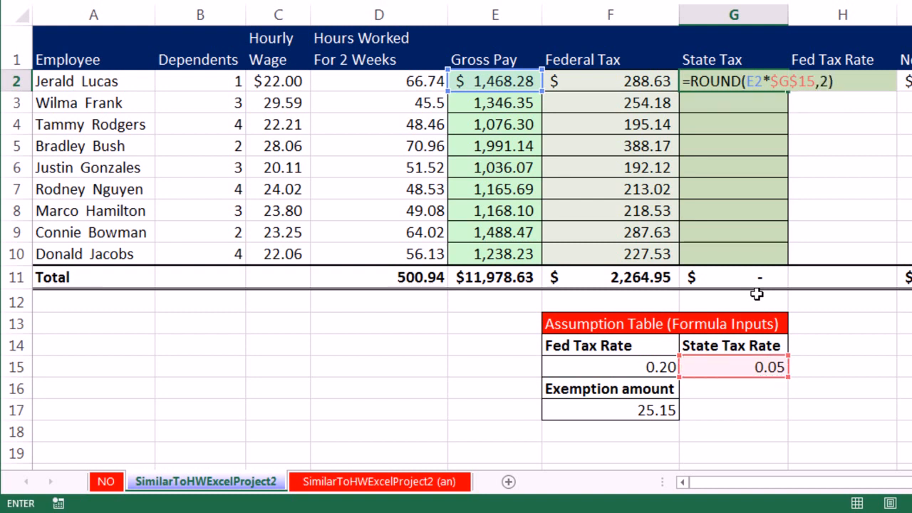
pyautogui.hotkey('ctrl', 'Return')
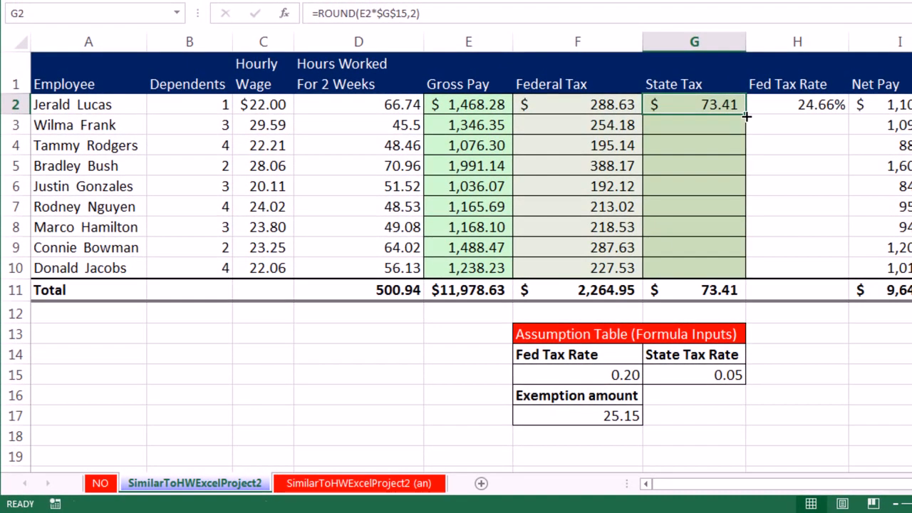
# Copy the State Tax formula from G2 down through G10, filling without formatting.
pyautogui.moveTo(788, 94); pyautogui.dragTo(737, 280)
pyautogui.click(757, 293)
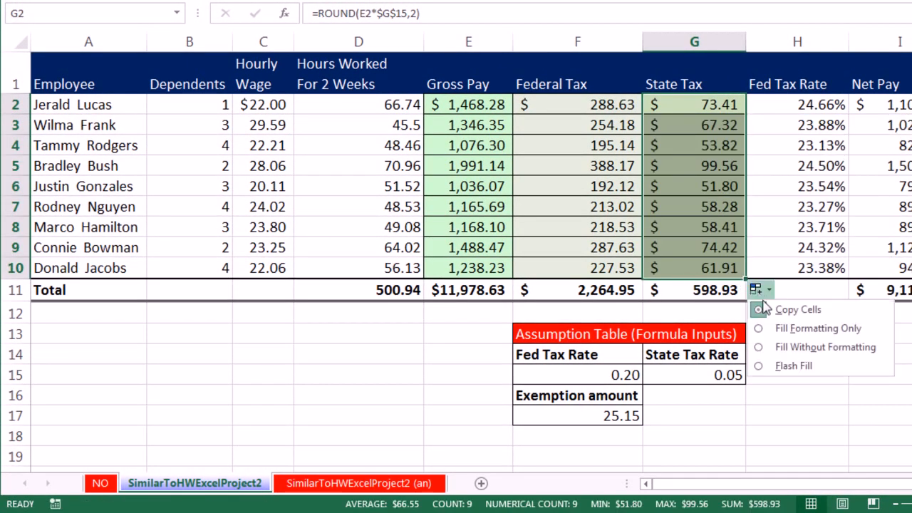
pyautogui.click(820, 349)
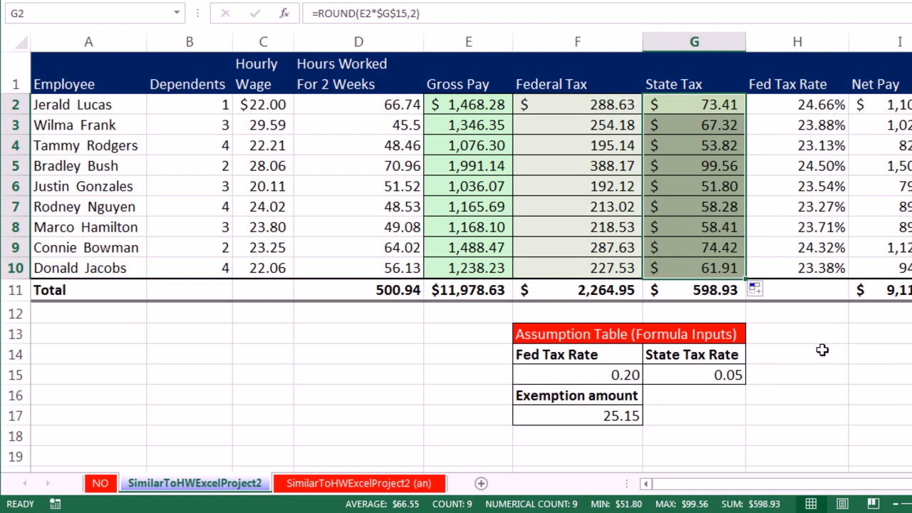
# Undo the State Tax copy and enter the G2 formula =ROUND(E2*$G$15,2) into all of G2:G10 at once.
pyautogui.hotkey('ctrl', 'z')
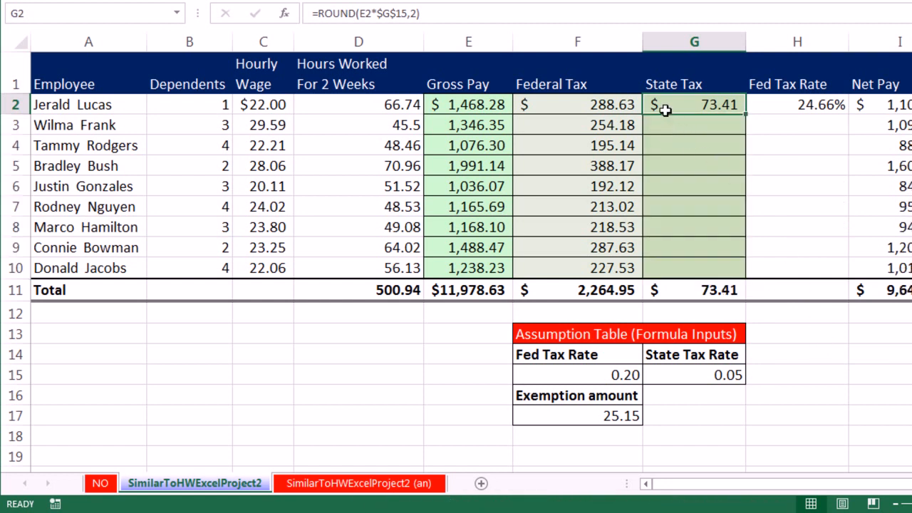
pyautogui.moveTo(660, 104); pyautogui.dragTo(705, 265)
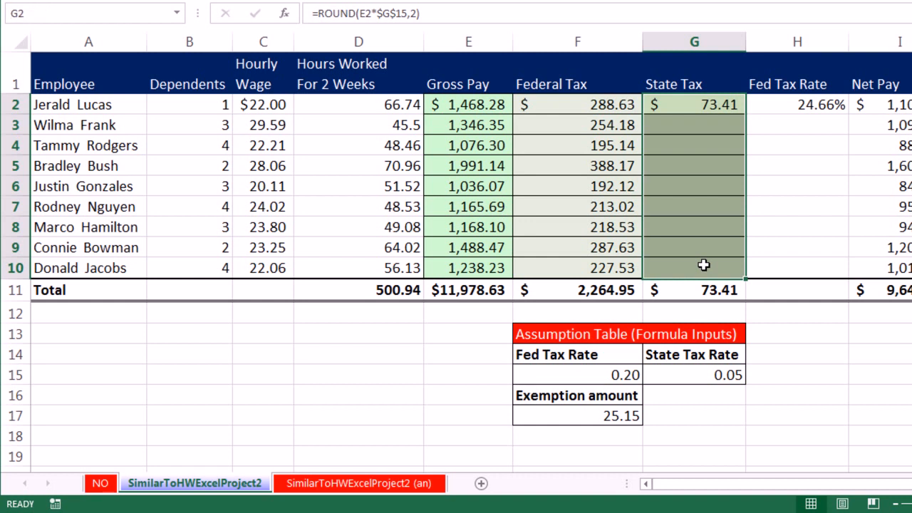
pyautogui.press('F2')
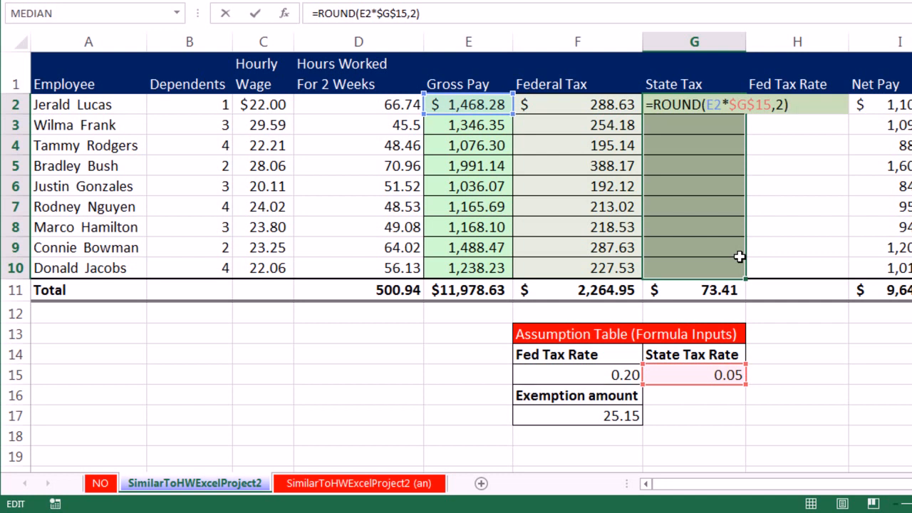
pyautogui.hotkey('ctrl', 'Return')
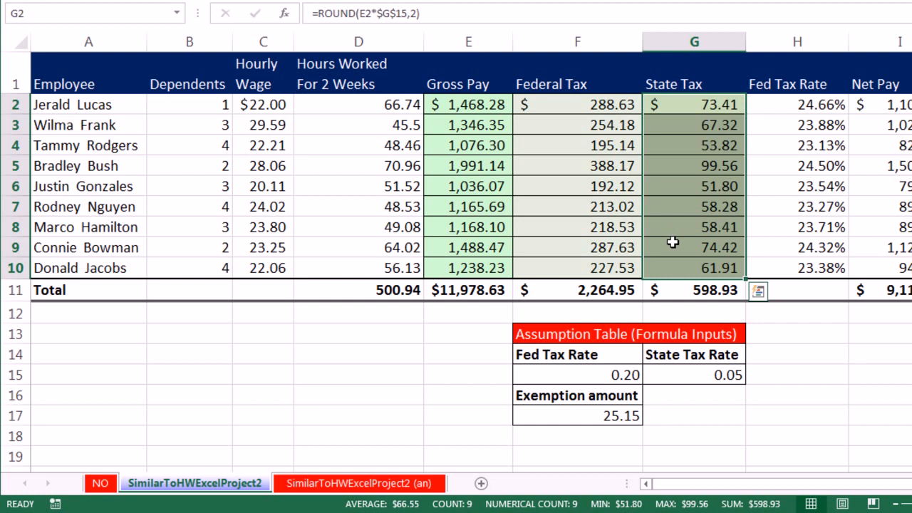
# Examine which cells the last employee's State Tax formula in G10 refers to.
pyautogui.click(718, 267)
pyautogui.press('F2')
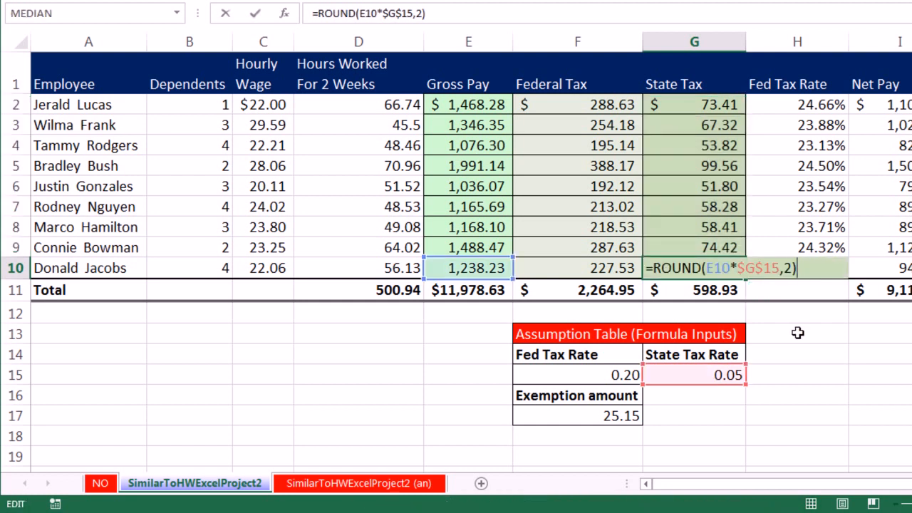
pyautogui.hotkey('ctrl', 'Return')
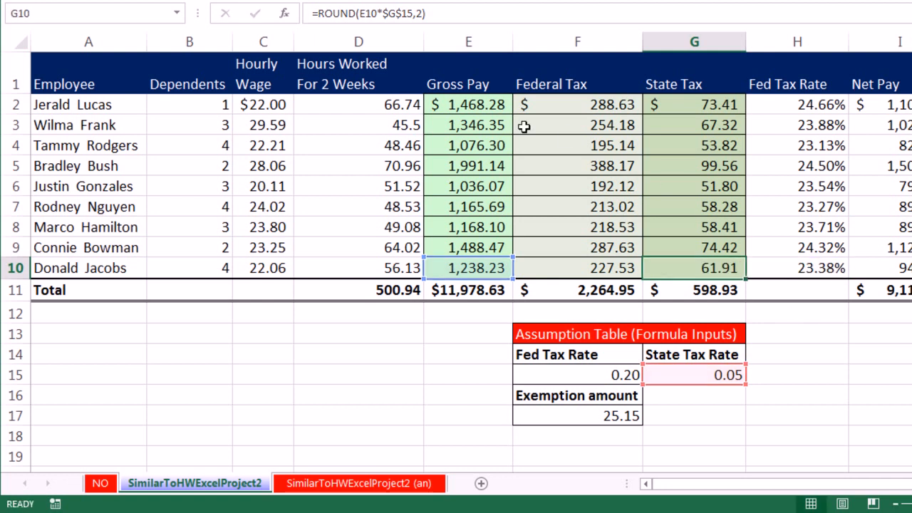
# Review the formulas behind the first employee's Gross Pay in E2, the Gross Pay total in E11 and the Federal Tax in F2.
pyautogui.doubleClick(477, 104)
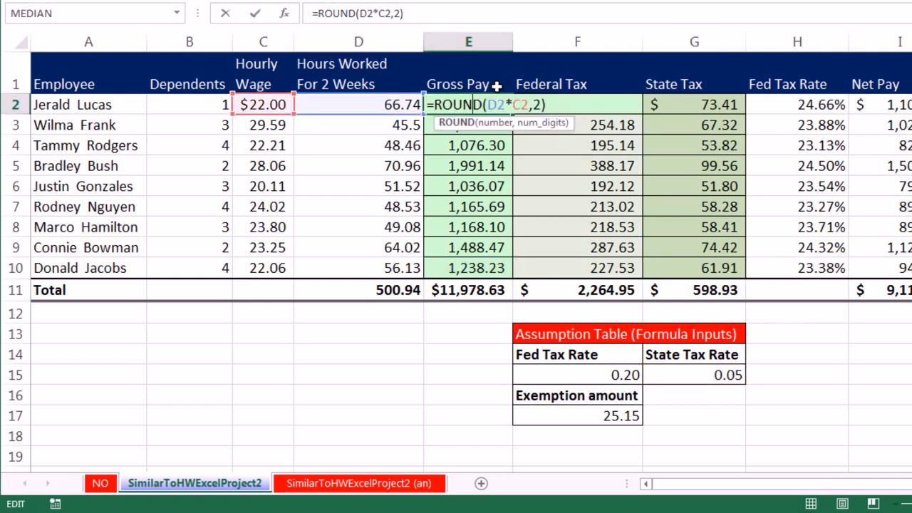
pyautogui.hotkey('ctrl', 'Return')
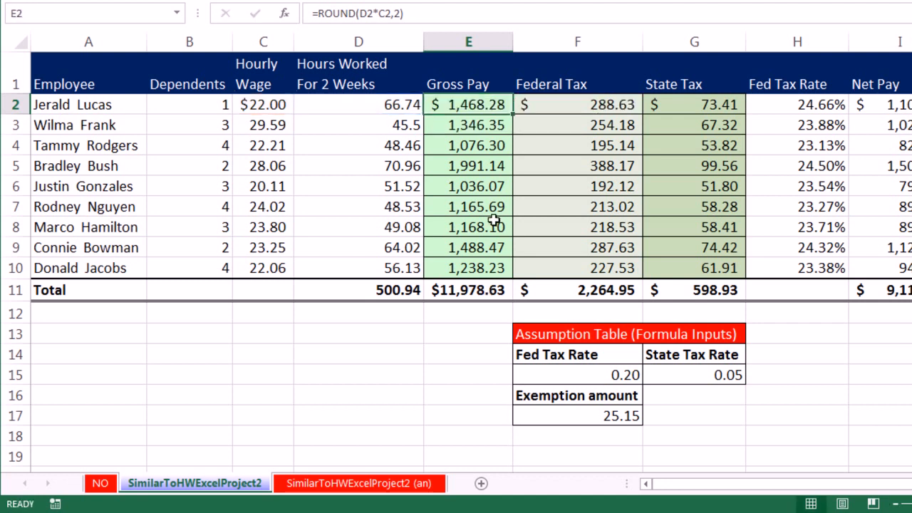
pyautogui.click(456, 290)
pyautogui.hotkey('alt', '=')
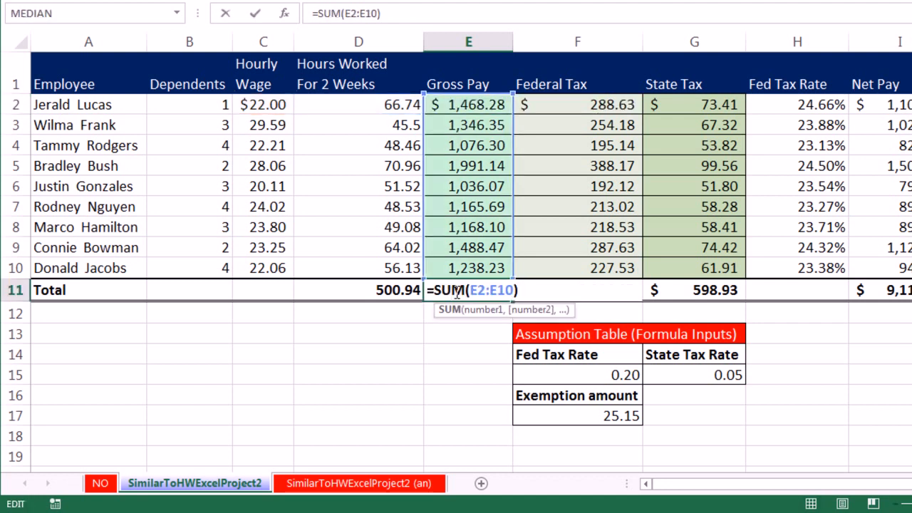
pyautogui.hotkey('ctrl', 'Return')
pyautogui.doubleClick(574, 105)
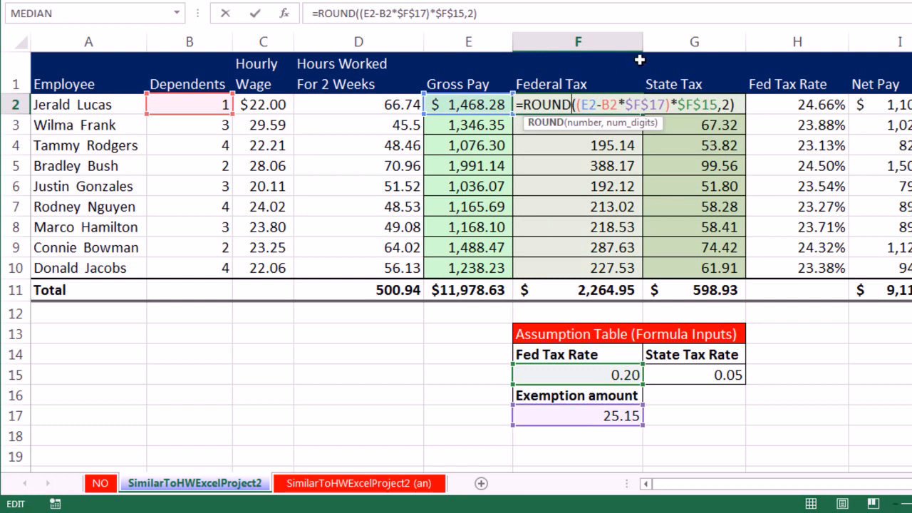